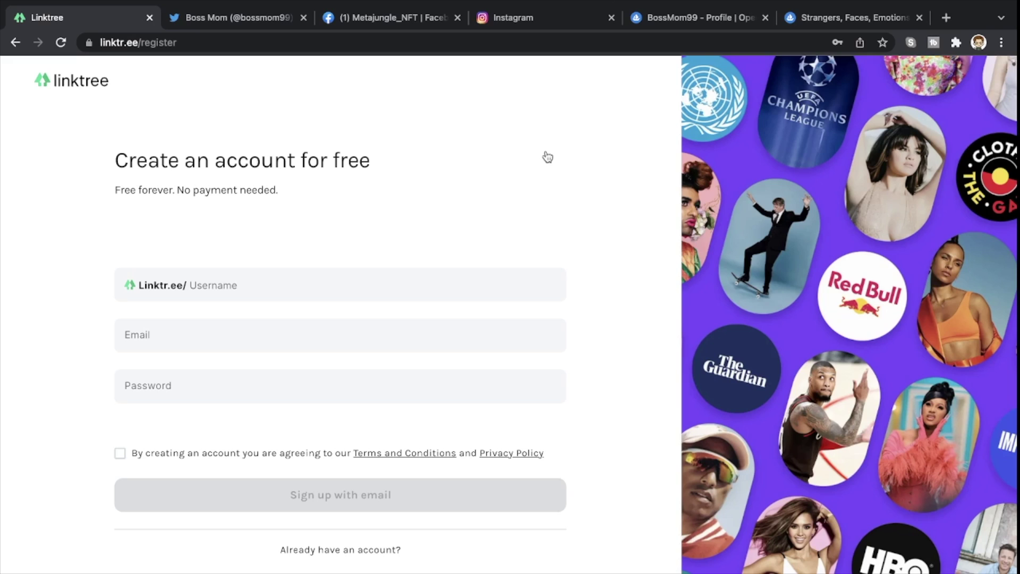
pyautogui.click(263, 281)
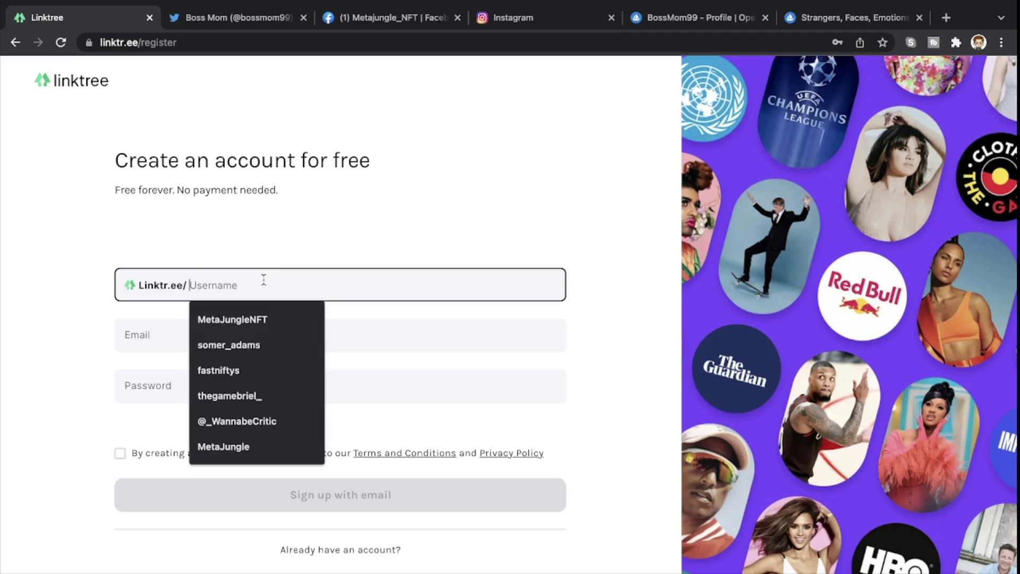
pyautogui.write('Bossmo')
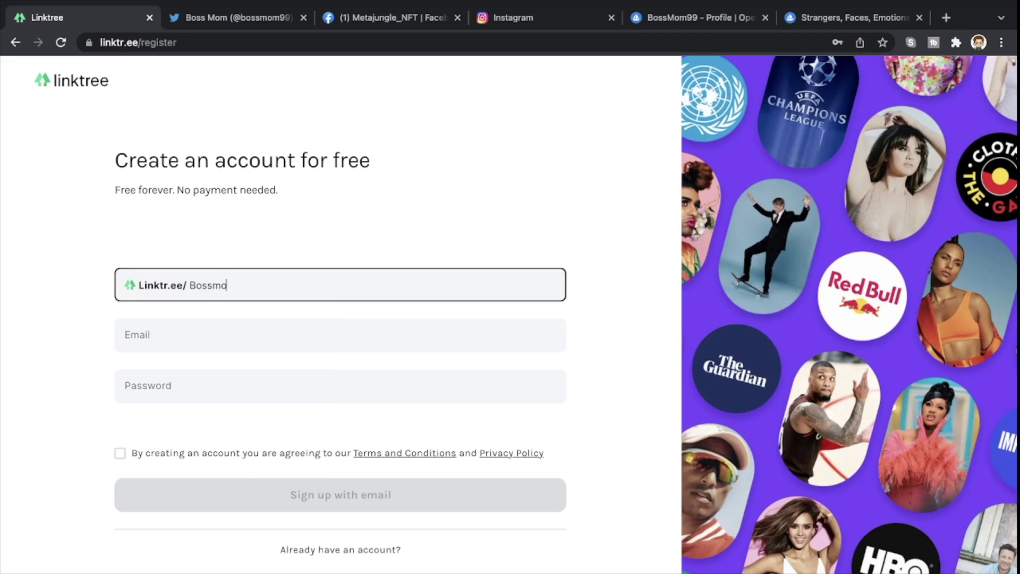
pyautogui.write('m99')
pyautogui.click(254, 328)
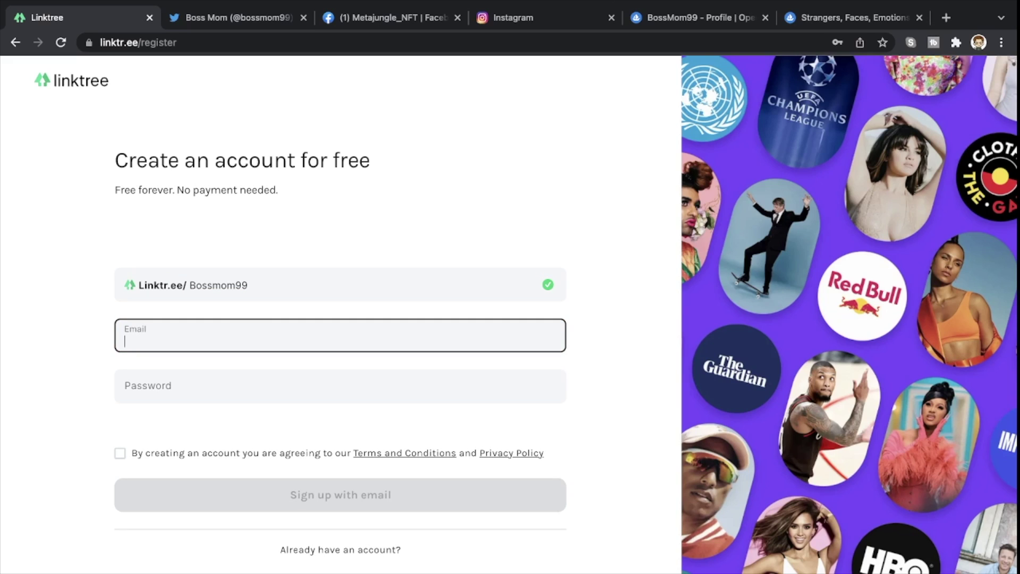
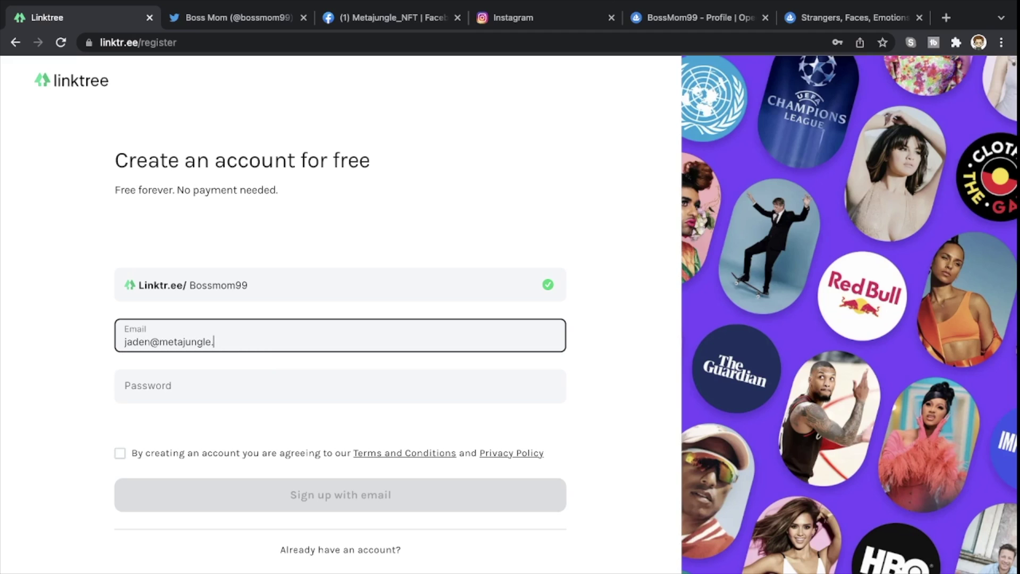
pyautogui.click(247, 375)
pyautogui.write('•••')
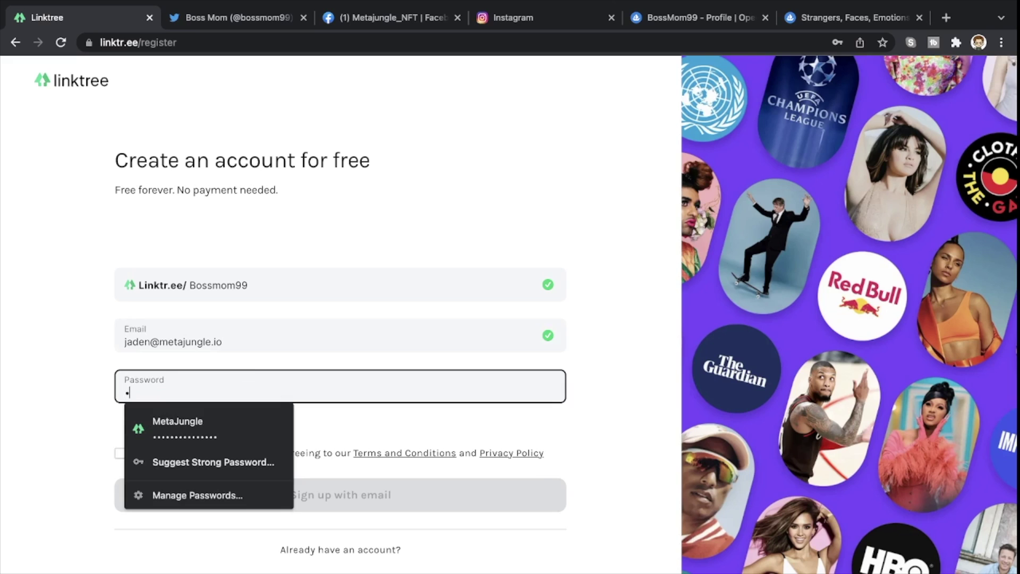
pyautogui.write('•••••••')
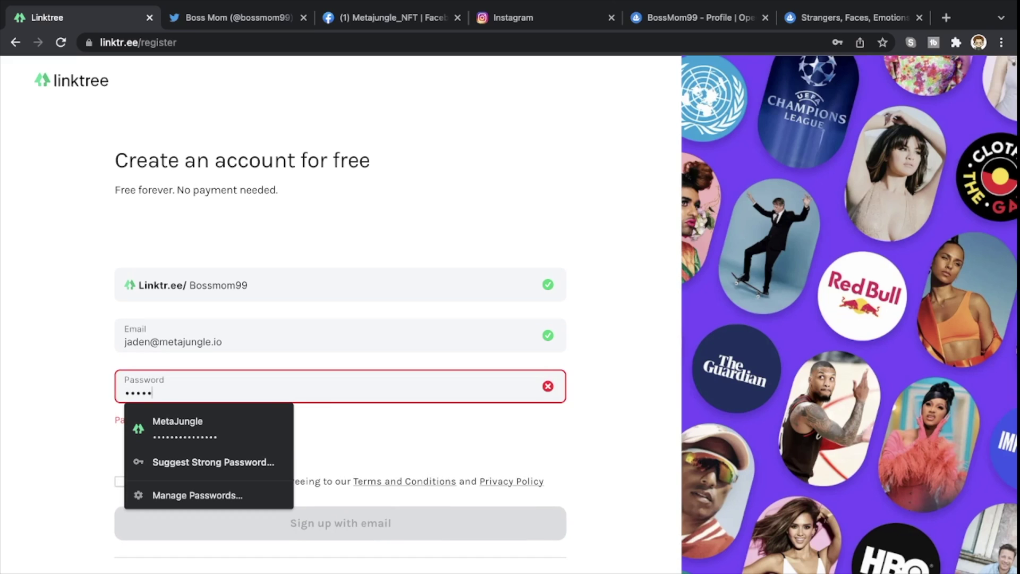
pyautogui.write('••')
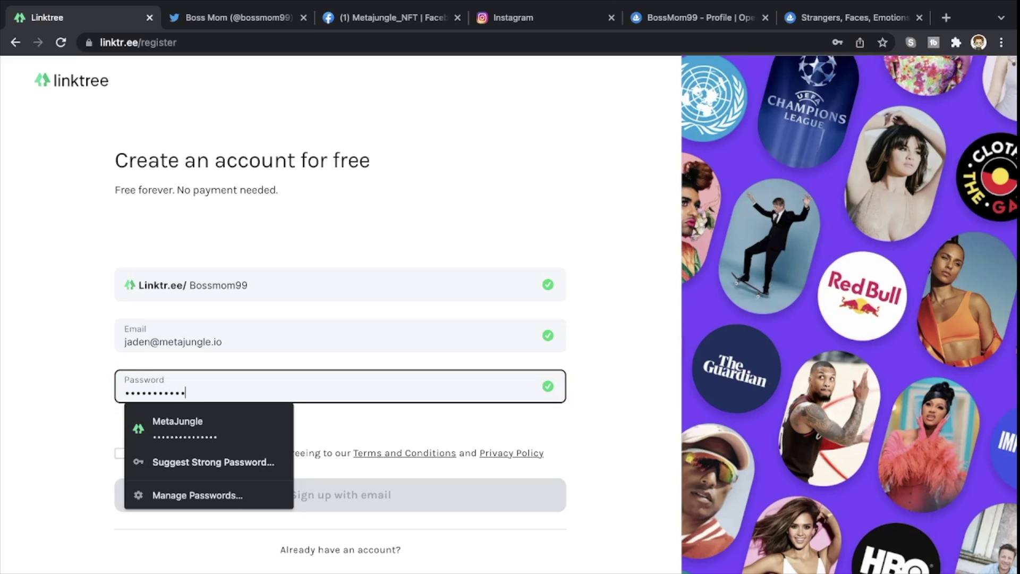
pyautogui.click(415, 429)
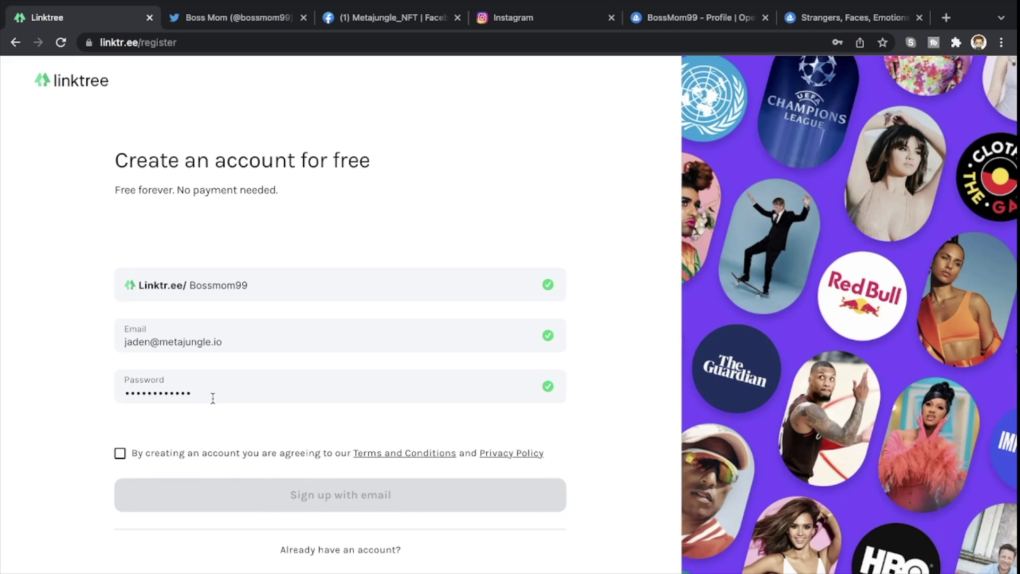
pyautogui.click(121, 455)
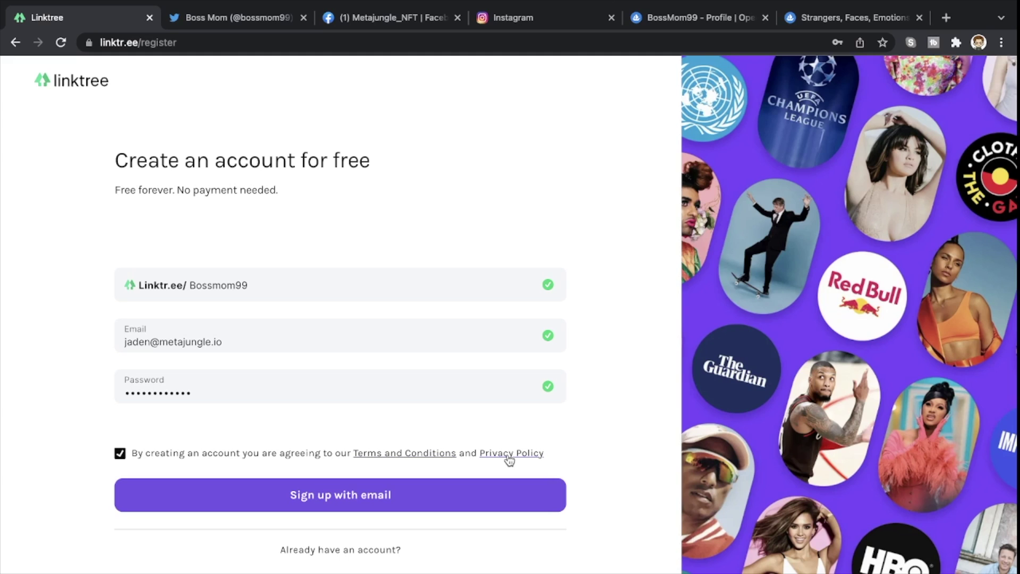
pyautogui.click(459, 486)
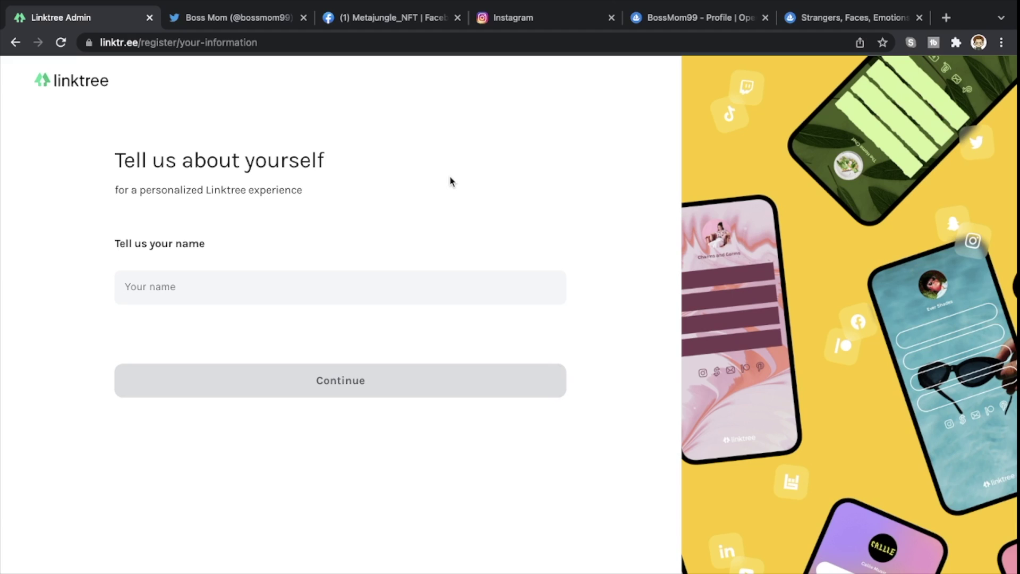
# - Enter the display name and continue to the empty admin dashboard
pyautogui.click(345, 286)
pyautogui.write('Jaden')
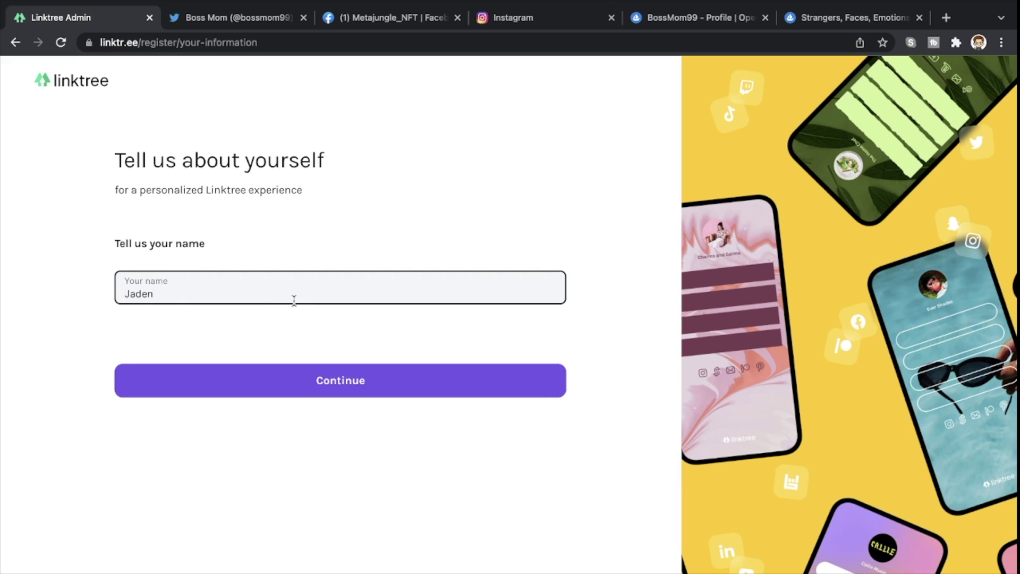
pyautogui.click(338, 375)
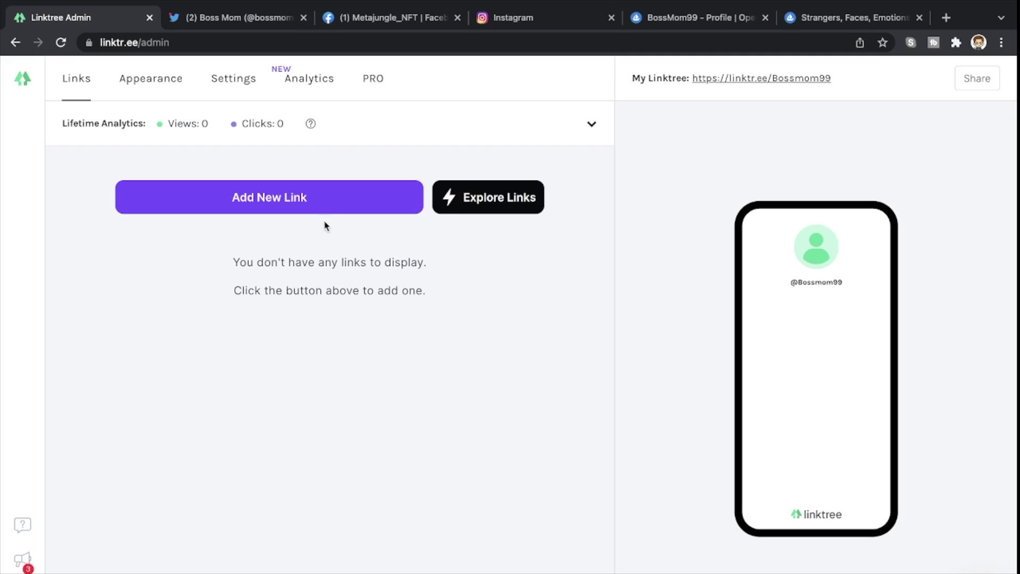
# - Add a new link card titled Twitter
pyautogui.click(308, 210)
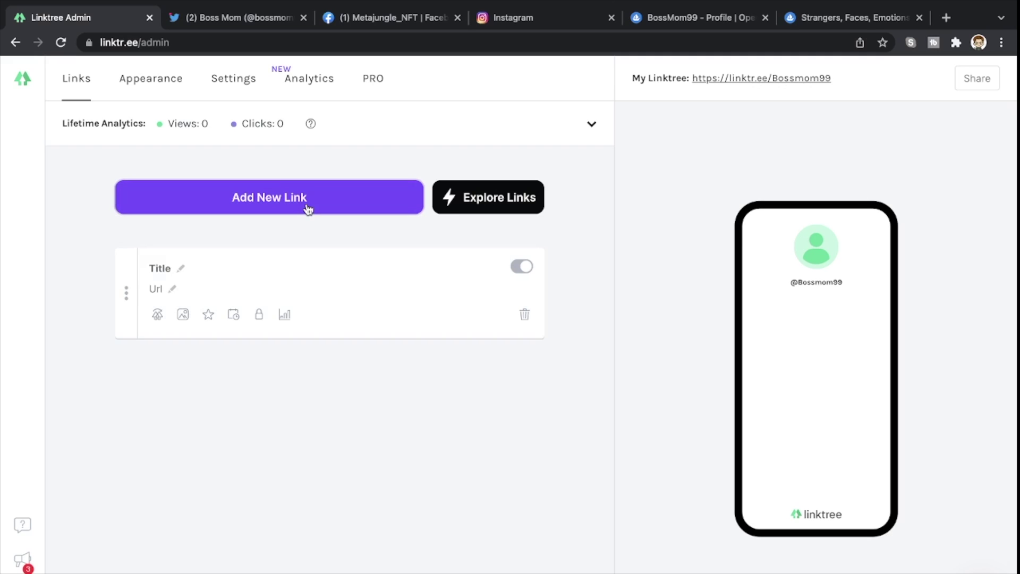
pyautogui.click(158, 266)
pyautogui.write('Twitter')
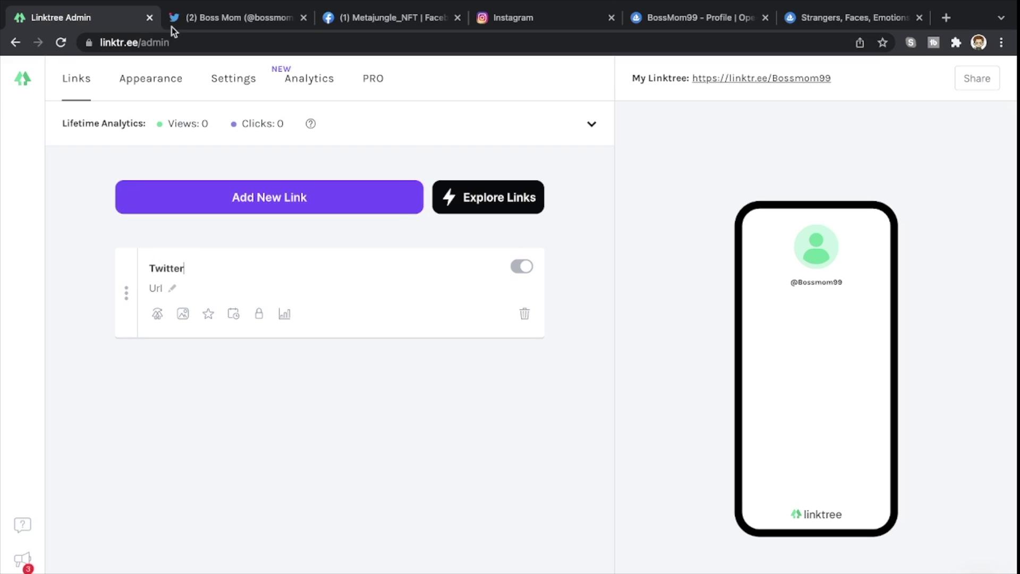
# - Copy the Twitter profile URL and paste it into the Twitter link's Url field
pyautogui.moveTo(202, 12)
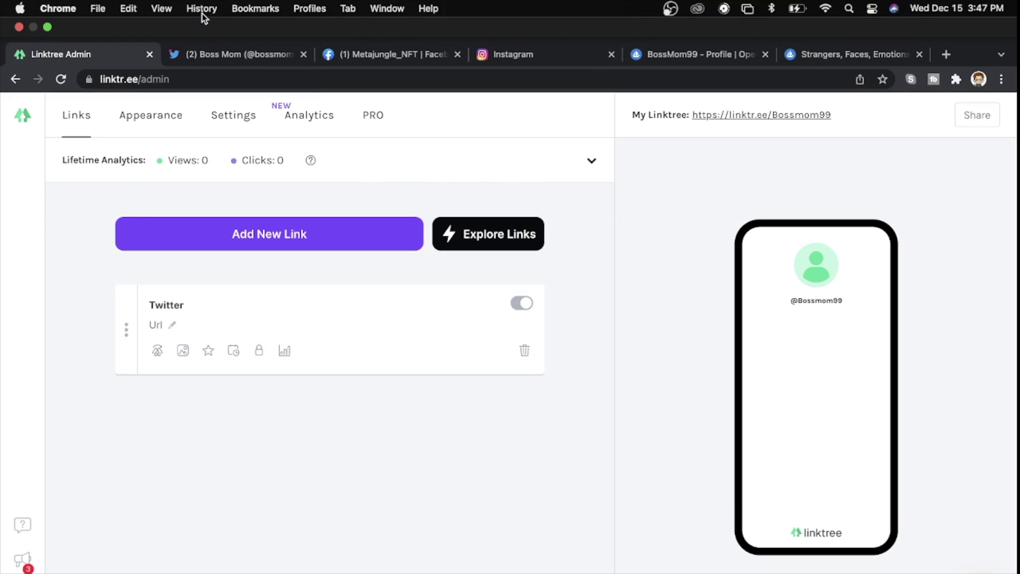
pyautogui.click(206, 55)
pyautogui.click(236, 79)
pyautogui.click(235, 79)
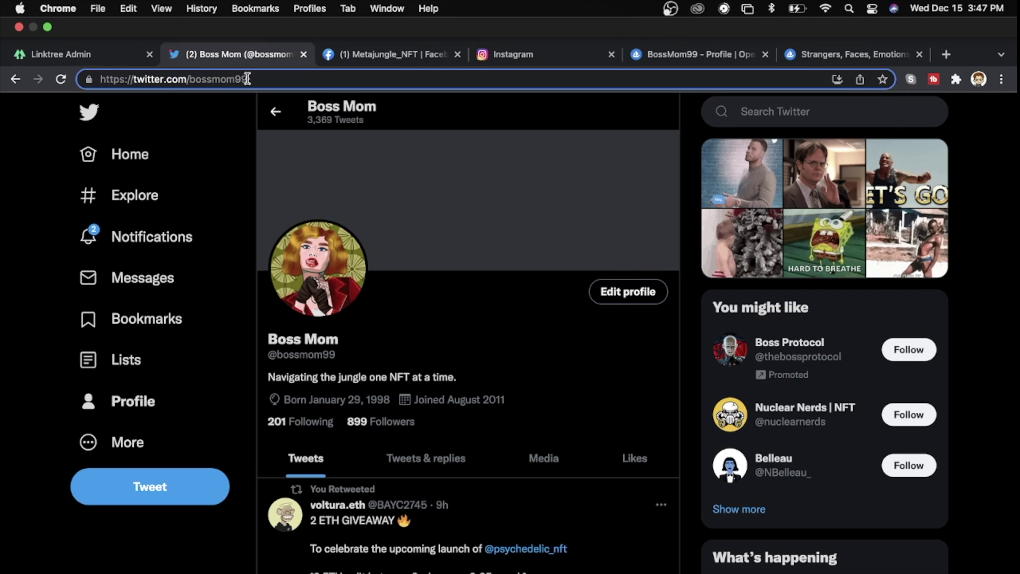
pyautogui.doubleClick(253, 79)
pyautogui.click(254, 79)
pyautogui.moveTo(253, 79); pyautogui.dragTo(97, 79)
pyautogui.press('super+c')
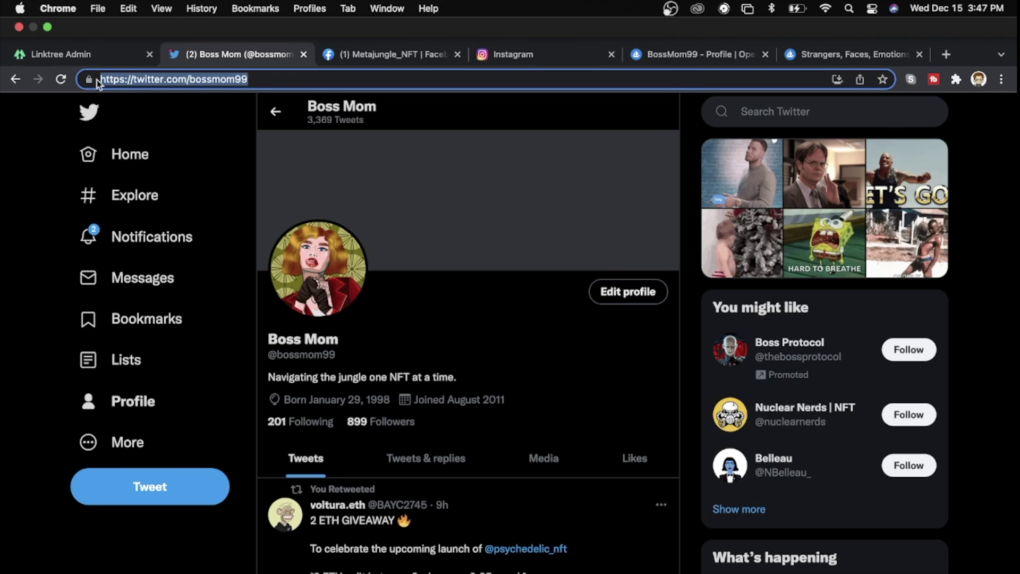
pyautogui.click(89, 55)
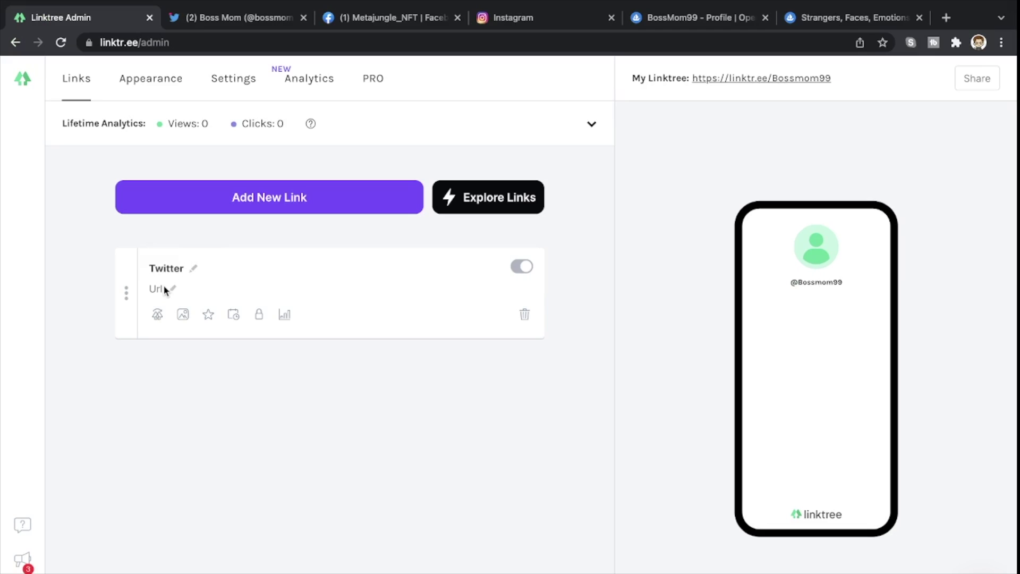
pyautogui.click(162, 293)
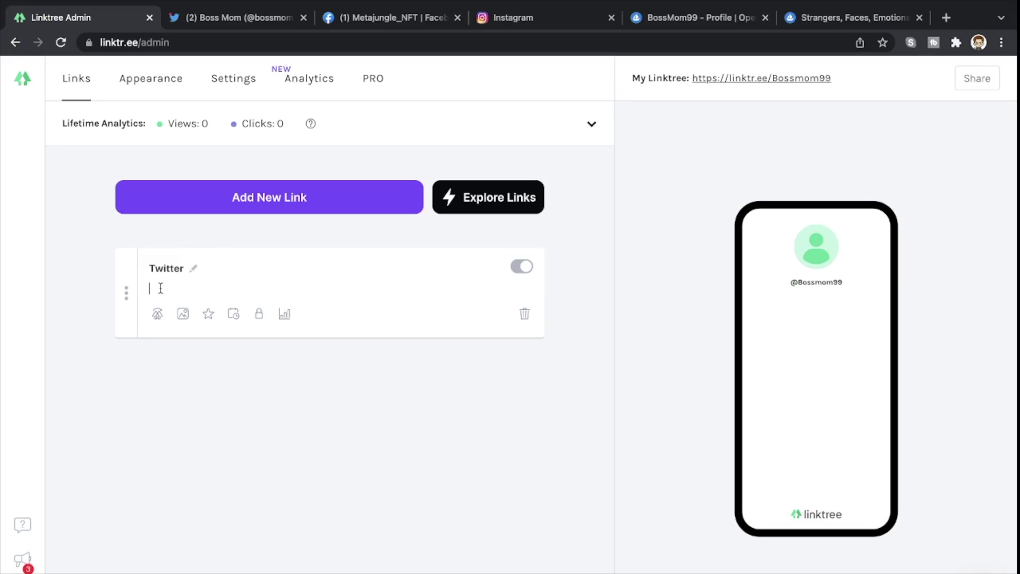
pyautogui.press('super+v')
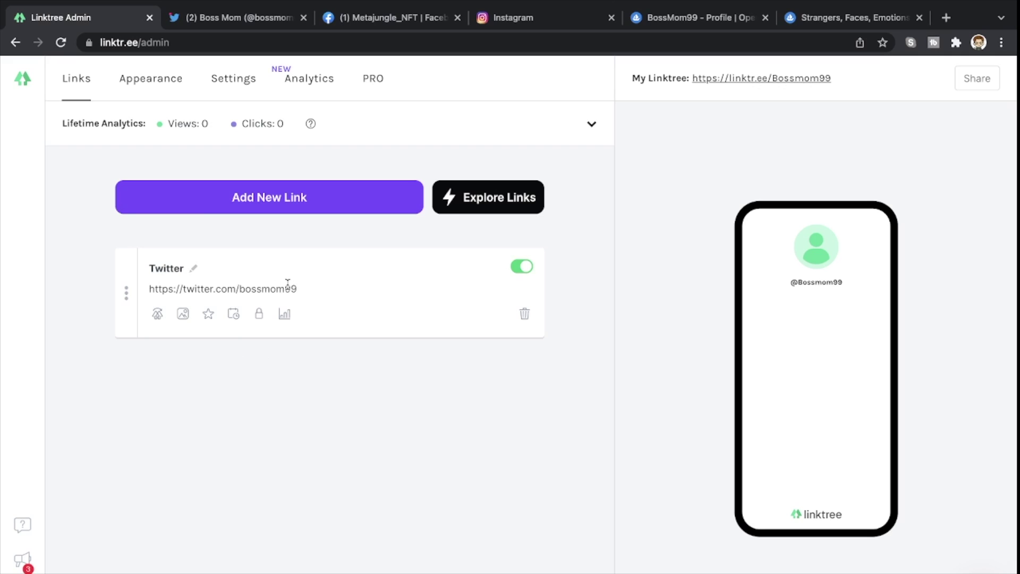
# - Add a new link card titled MetaJungle Facebook
pyautogui.click(259, 208)
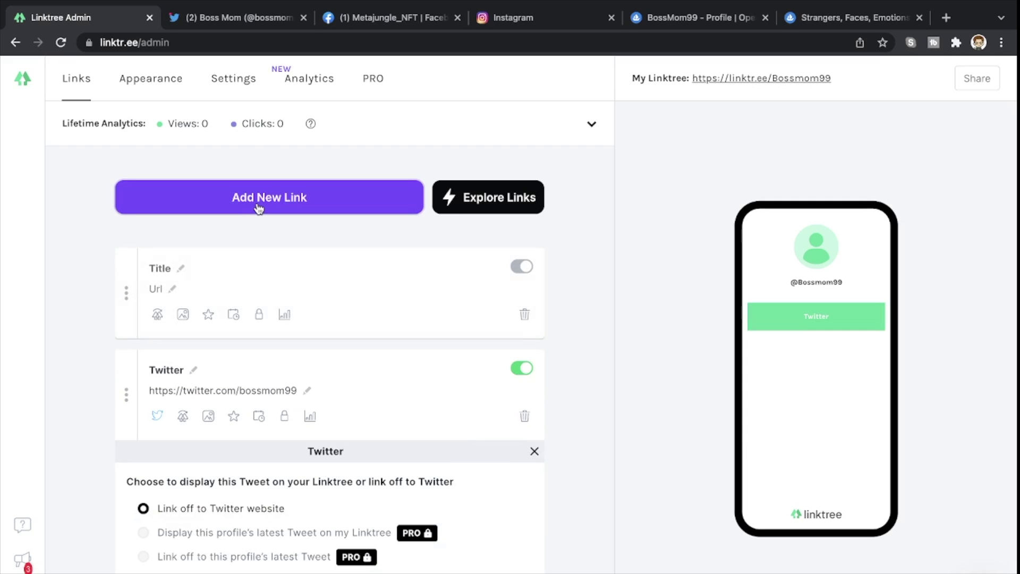
pyautogui.click(165, 269)
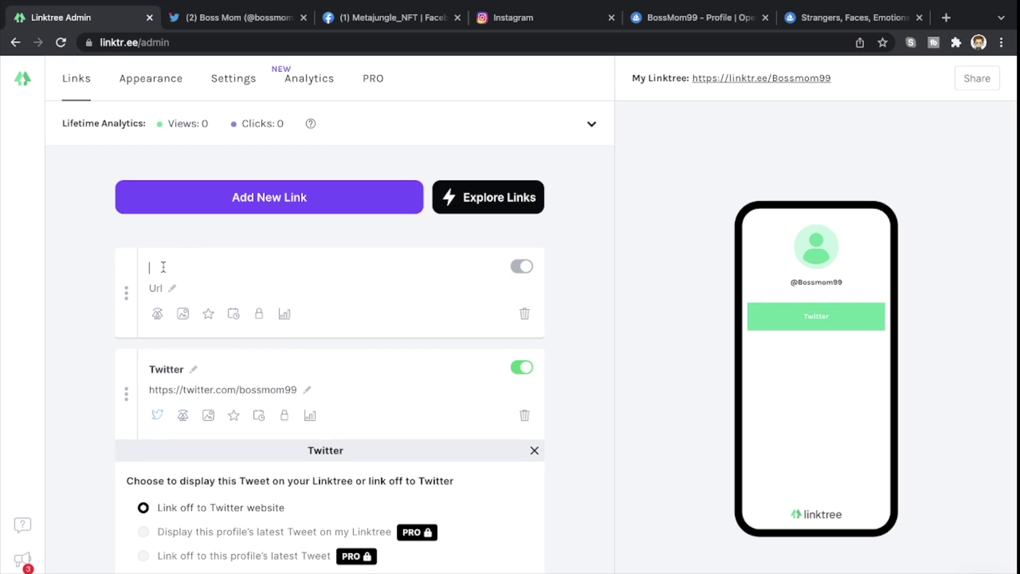
pyautogui.write('MetaJungle Facebook')
# - Paste the Metajungle_NFT Facebook page URL into the link, then add another blank card
pyautogui.moveTo(382, 24)
pyautogui.click(388, 53)
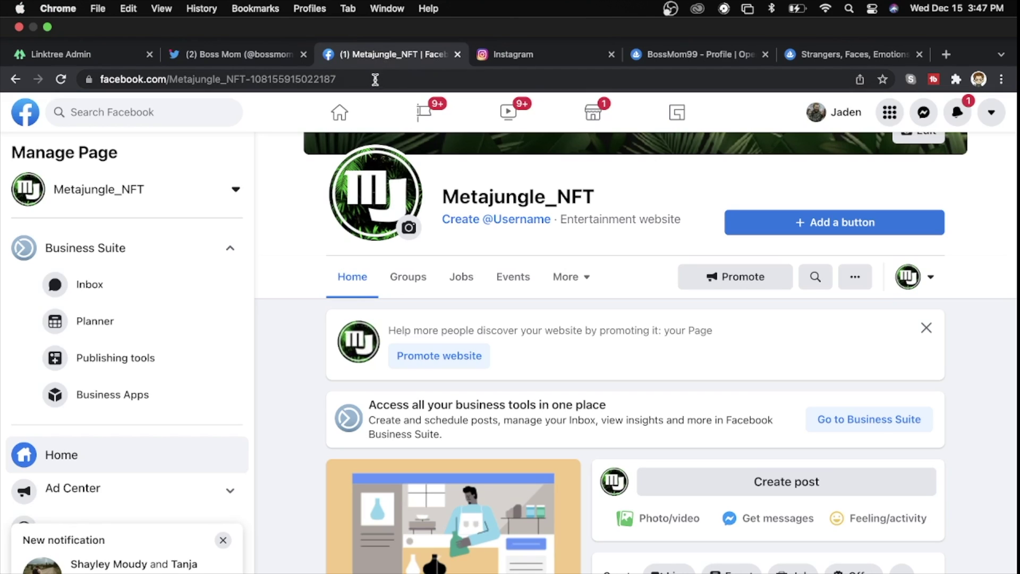
pyautogui.click(378, 84)
pyautogui.click(410, 81)
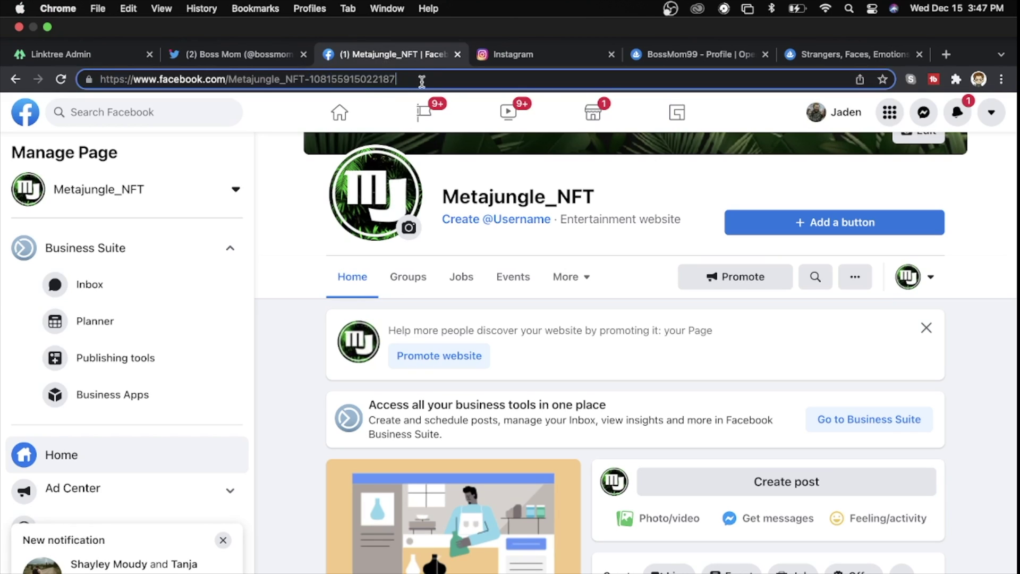
pyautogui.moveTo(411, 80); pyautogui.dragTo(101, 80)
pyautogui.press('super+c')
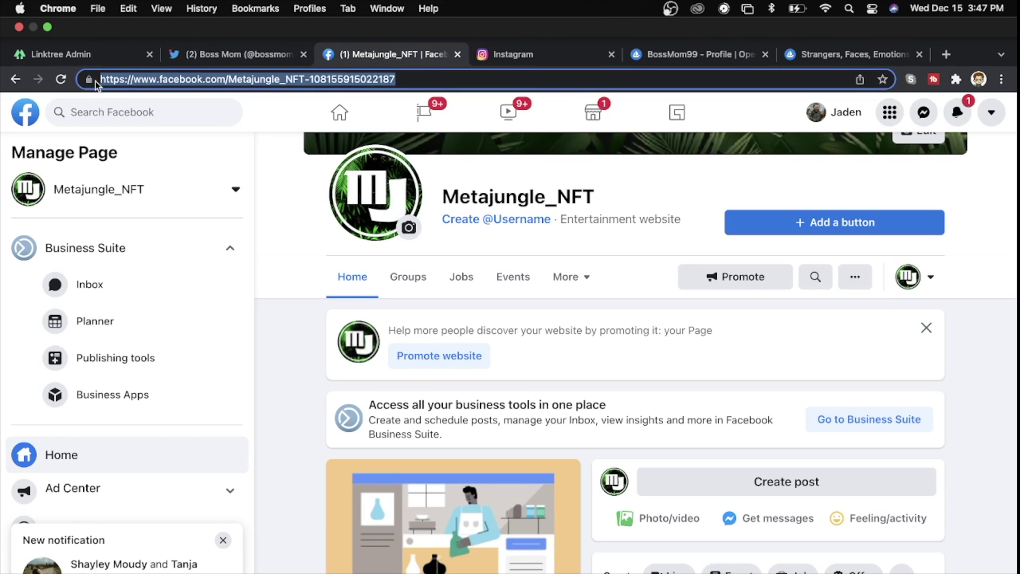
pyautogui.click(64, 54)
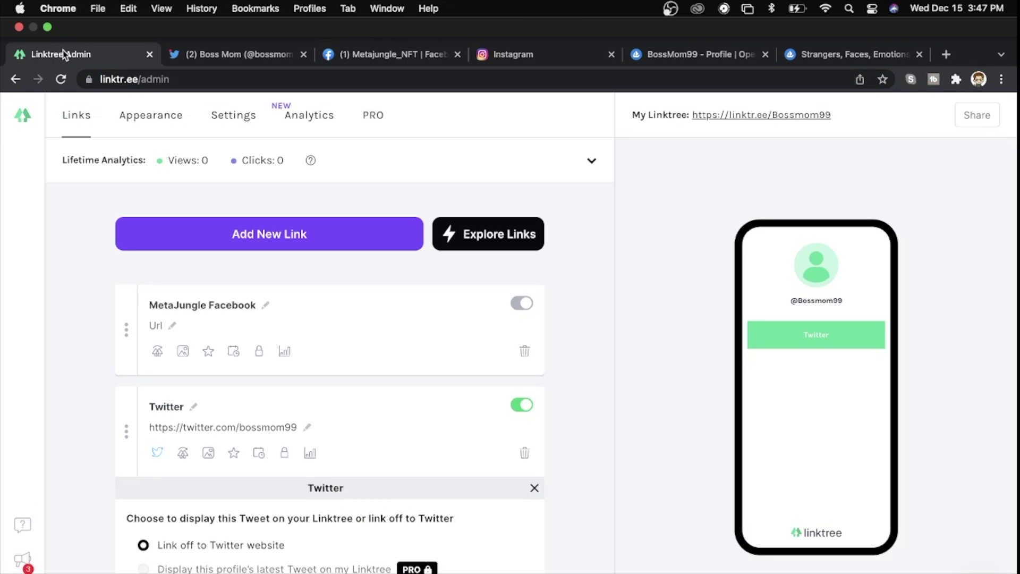
pyautogui.click(158, 291)
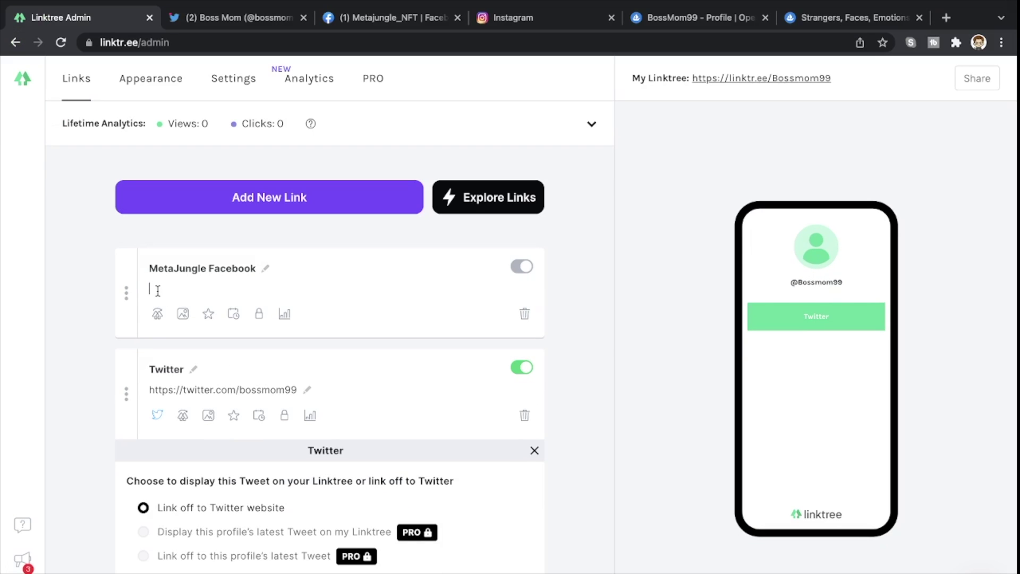
pyautogui.press('super+v')
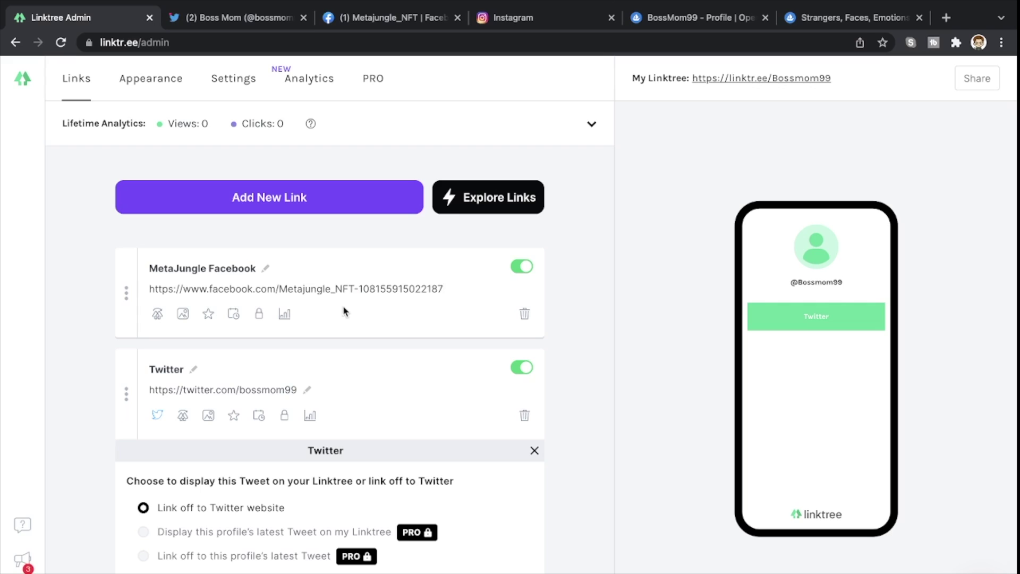
pyautogui.click(326, 212)
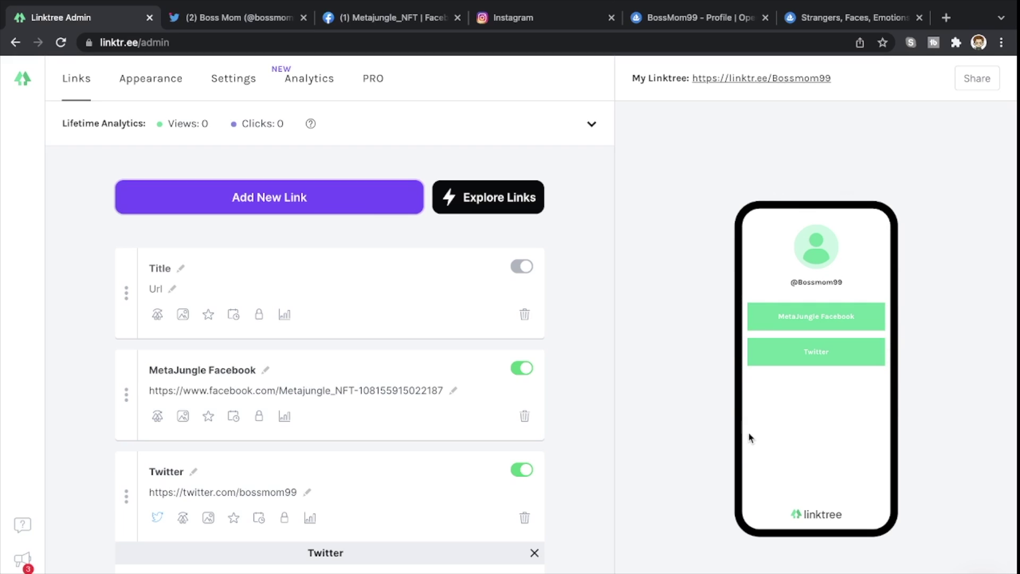
# - Add a new link card titled MetaJungle Instagram
pyautogui.click(300, 206)
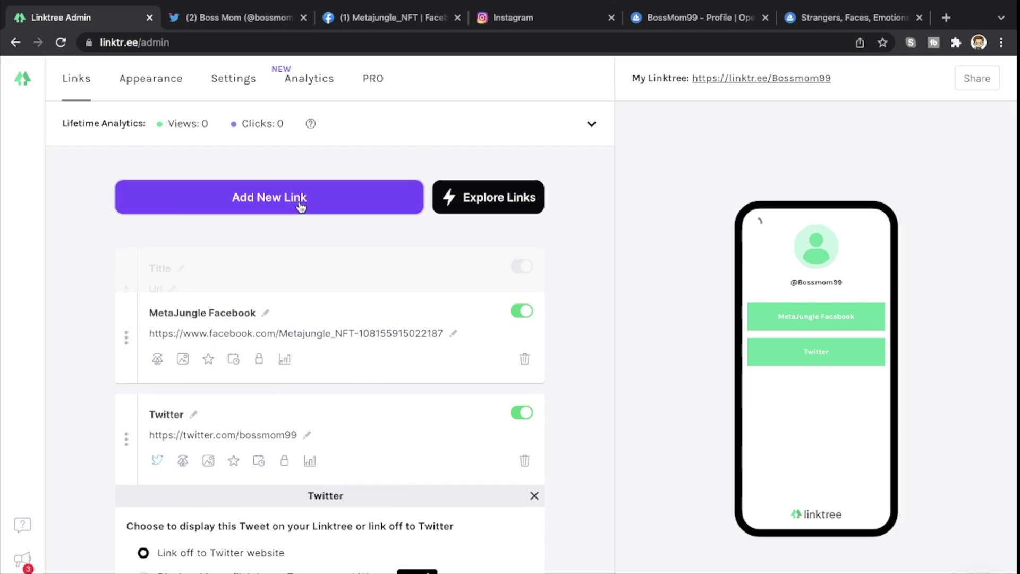
pyautogui.click(154, 266)
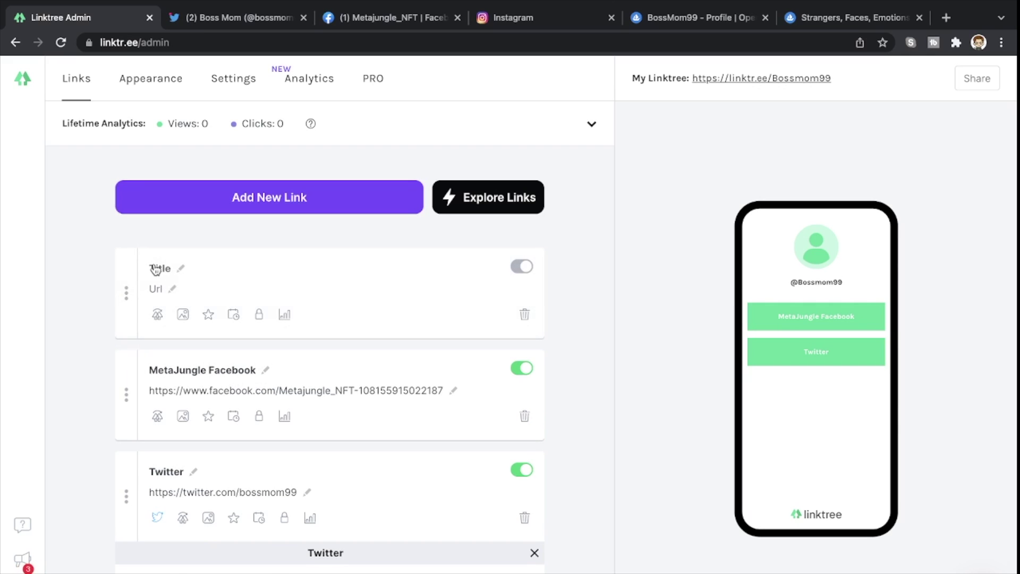
pyautogui.write('MetaJungle Instagram')
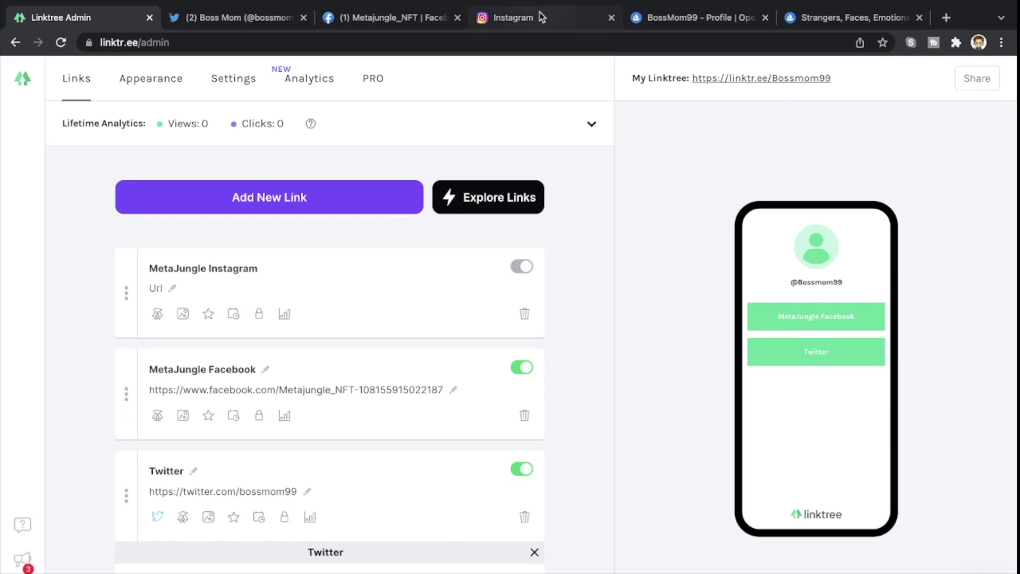
# - Copy the metajungle_nft Instagram profile address and return to the Linktree editor
pyautogui.click(539, 17)
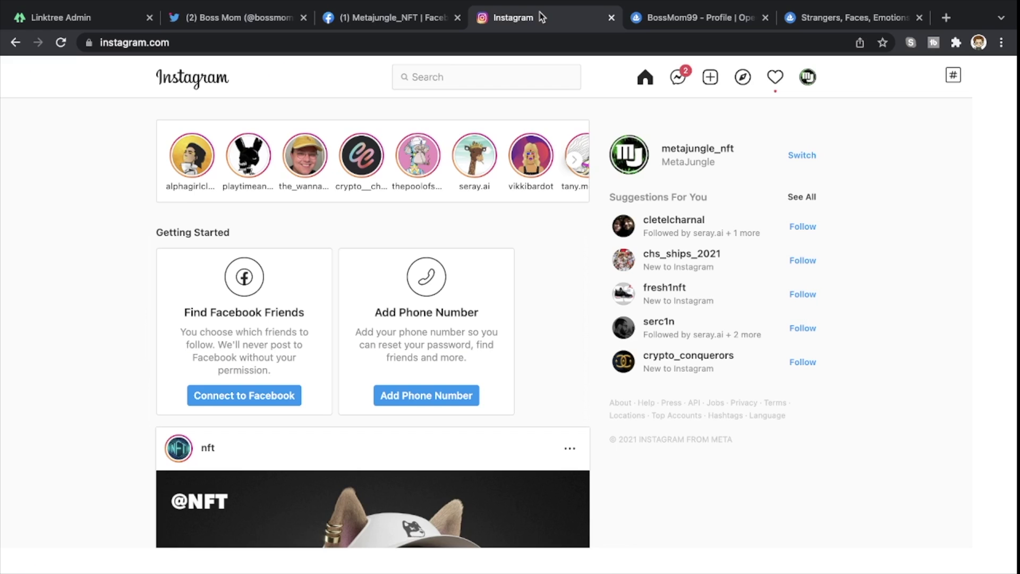
pyautogui.click(478, 40)
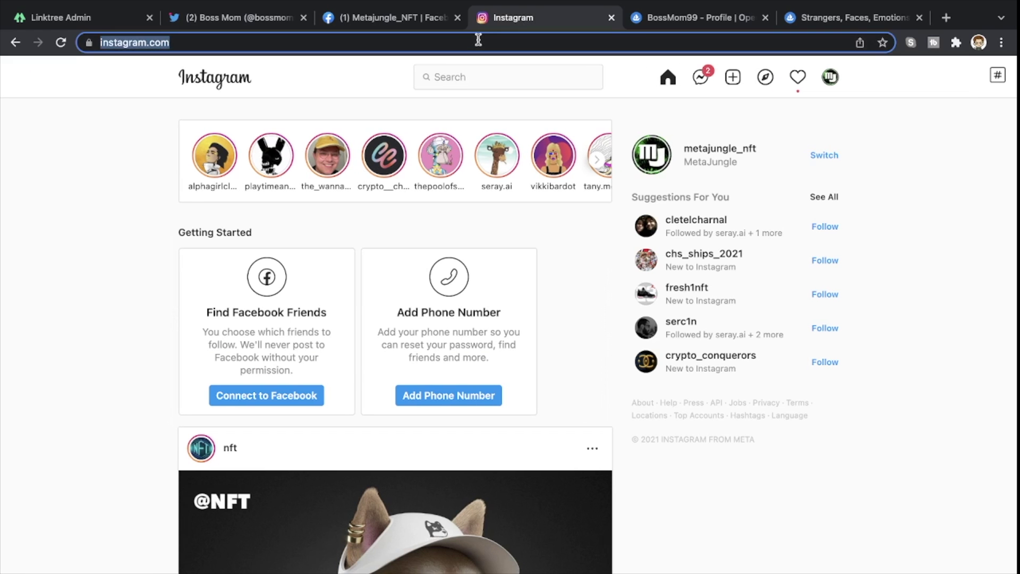
pyautogui.click(832, 84)
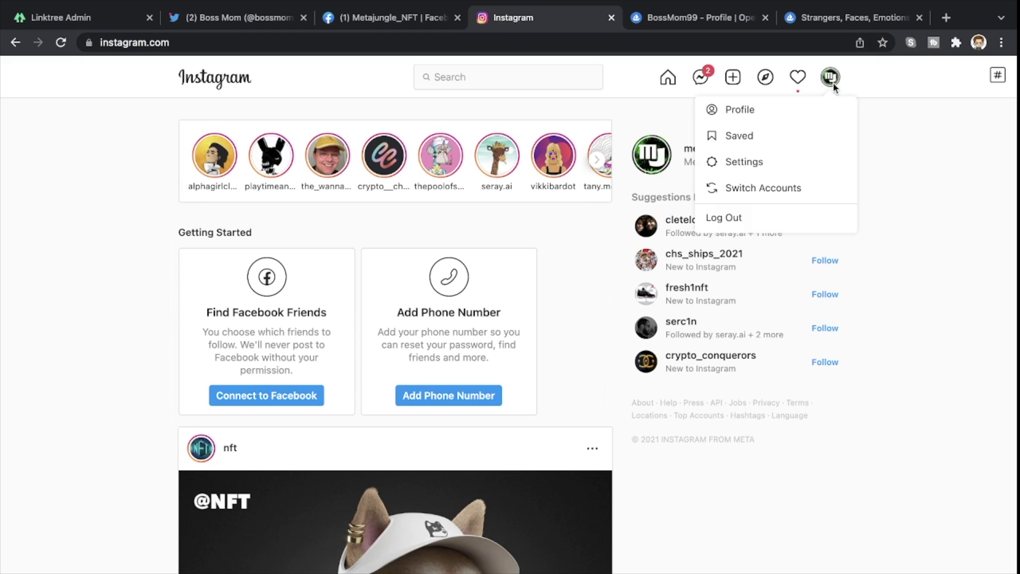
pyautogui.click(752, 115)
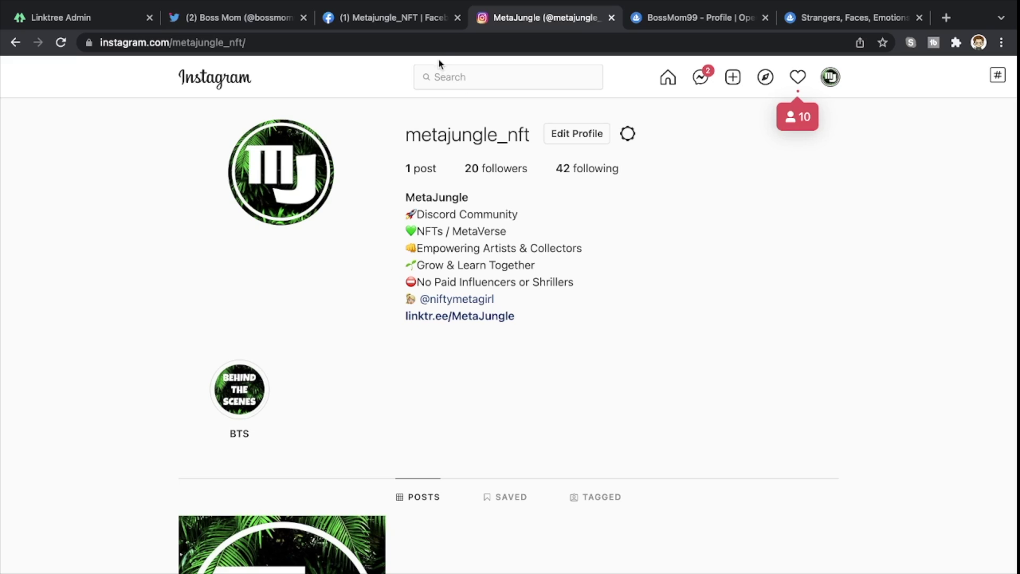
pyautogui.click(431, 43)
pyautogui.press('super+c')
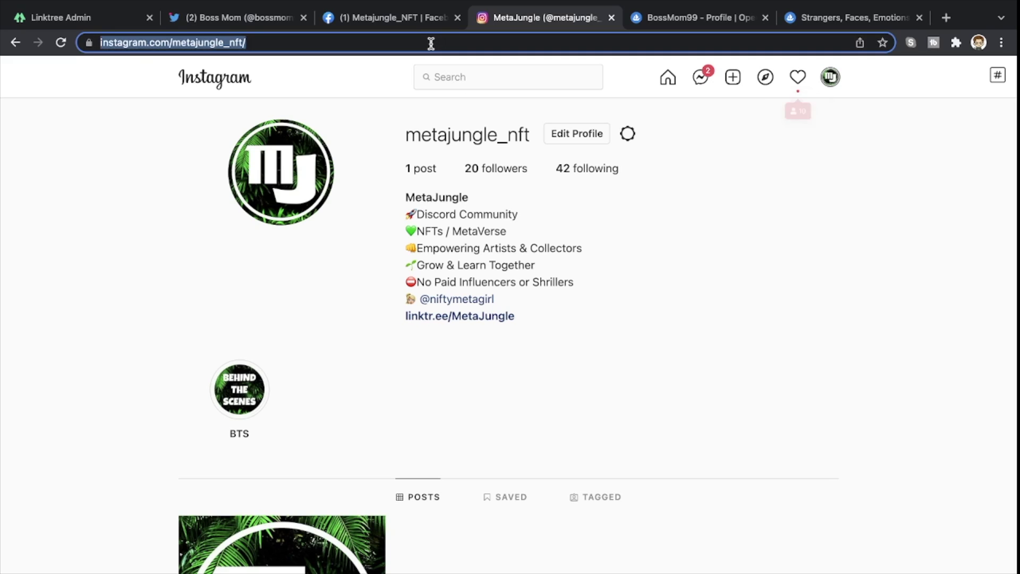
pyautogui.click(74, 19)
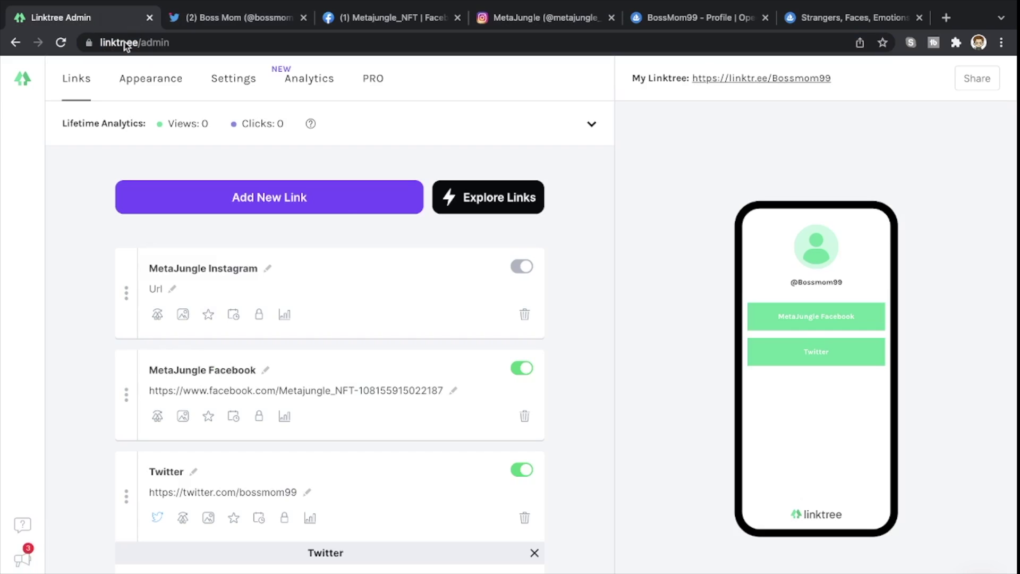
# - Paste the Instagram profile URL into the MetaJungle Instagram link and add a new card
pyautogui.click(157, 291)
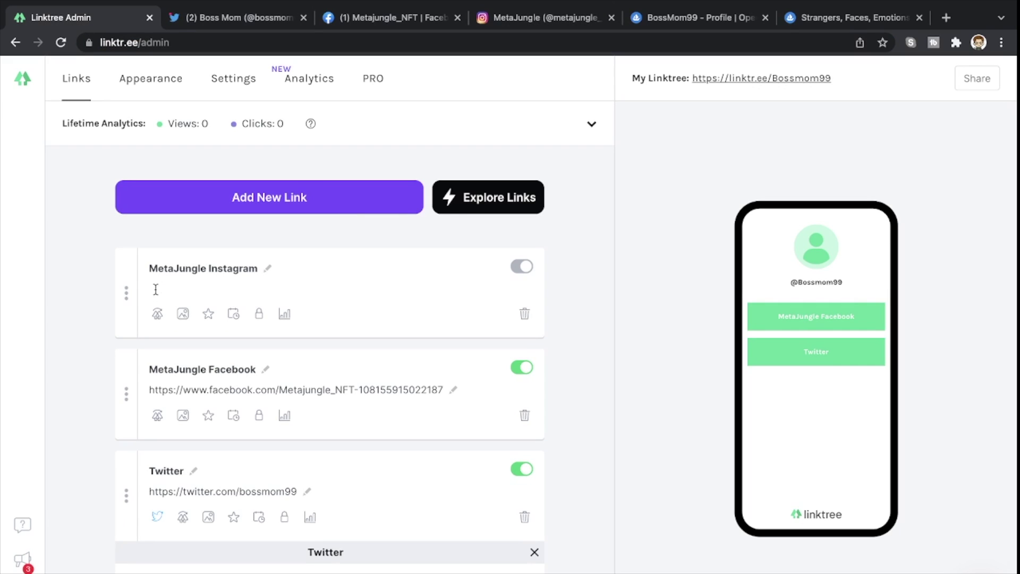
pyautogui.press('super+v')
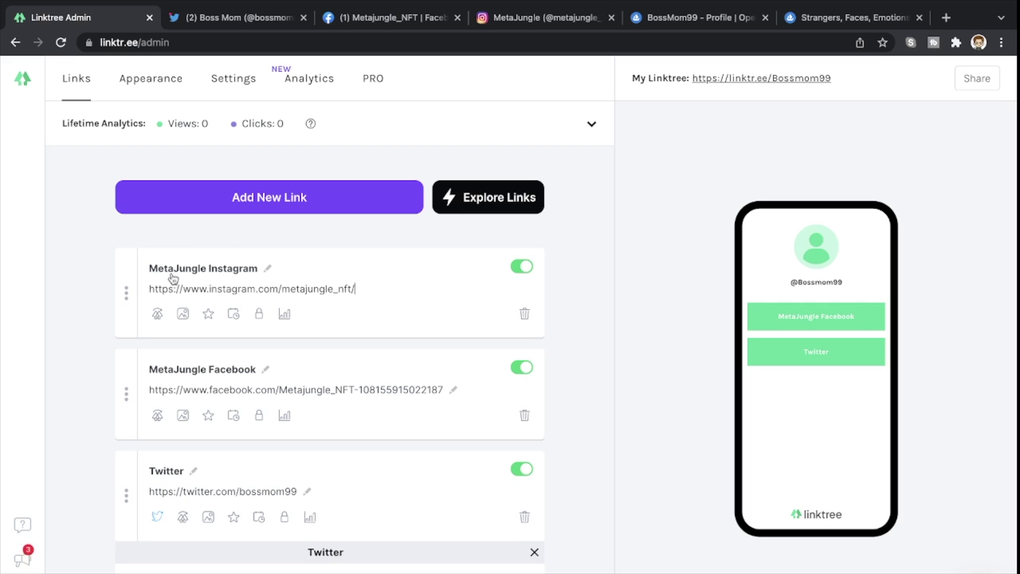
pyautogui.click(285, 202)
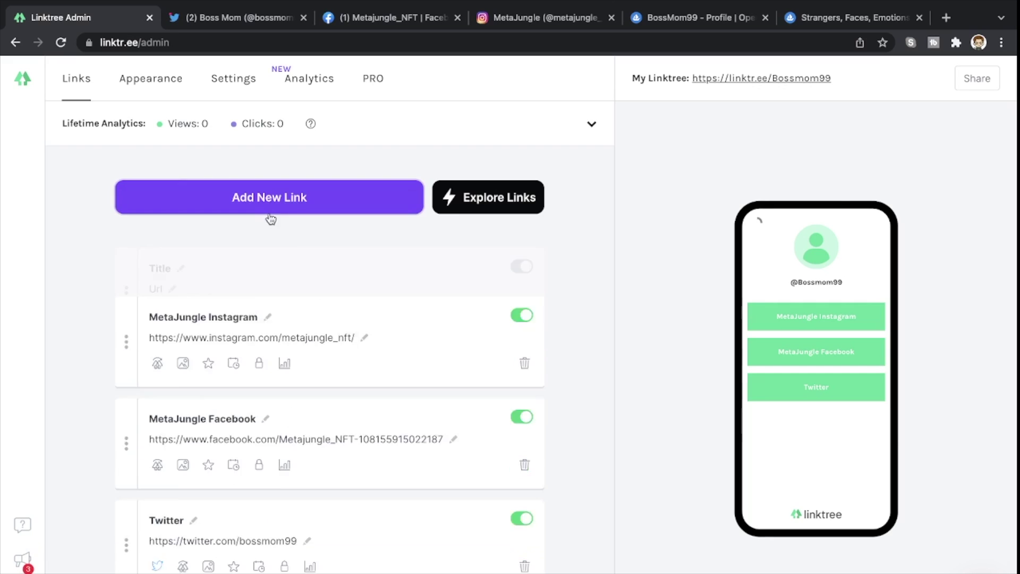
# - Add MetaJungle Videos and MetaJungle Podcast links with MetaJungleVideos.io and MetaJunglePodcast.io URLs
pyautogui.write('MetaJungle Videos')
pyautogui.press('Tab')
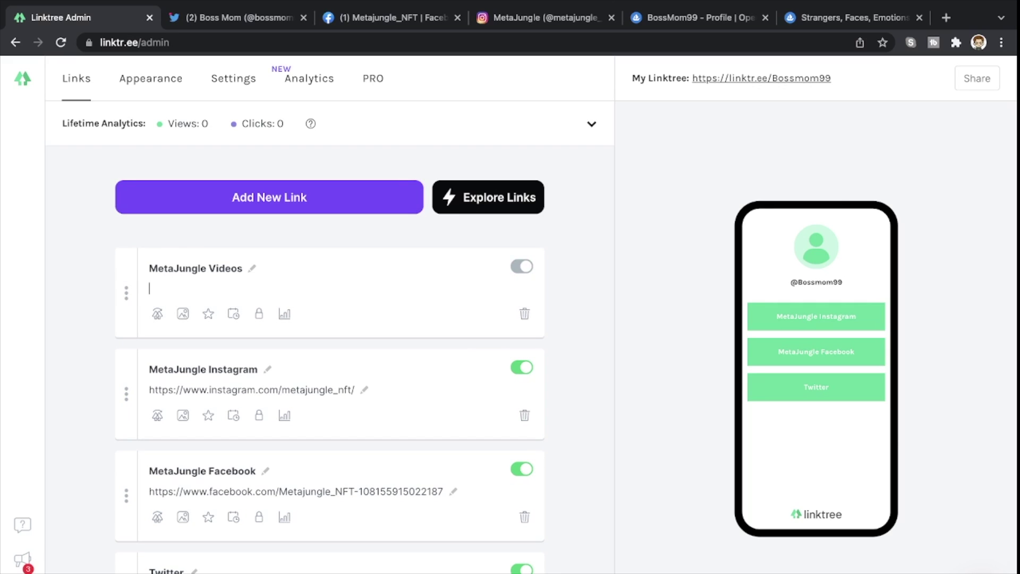
pyautogui.write('MetaJungleVideos.io')
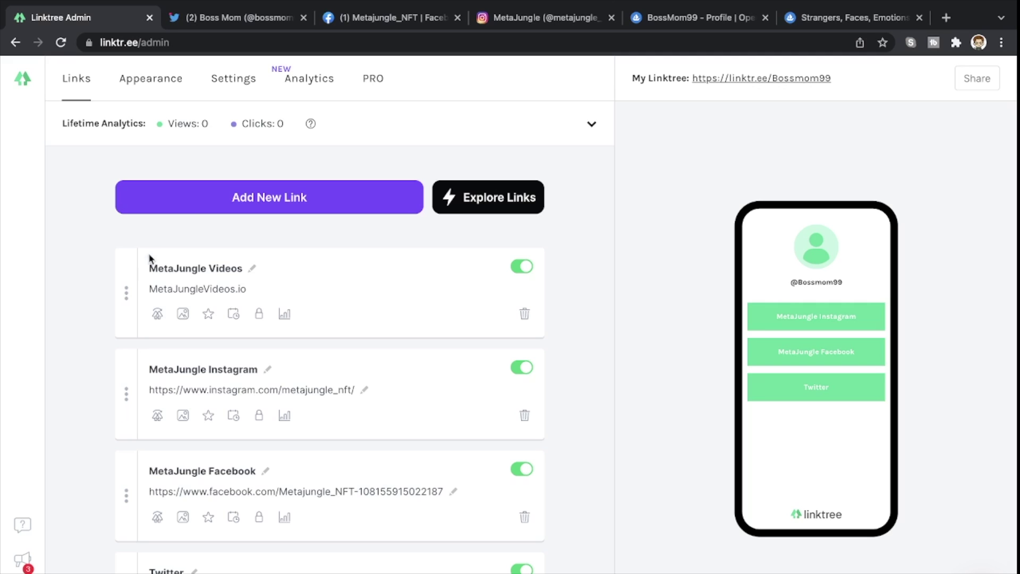
pyautogui.click(221, 200)
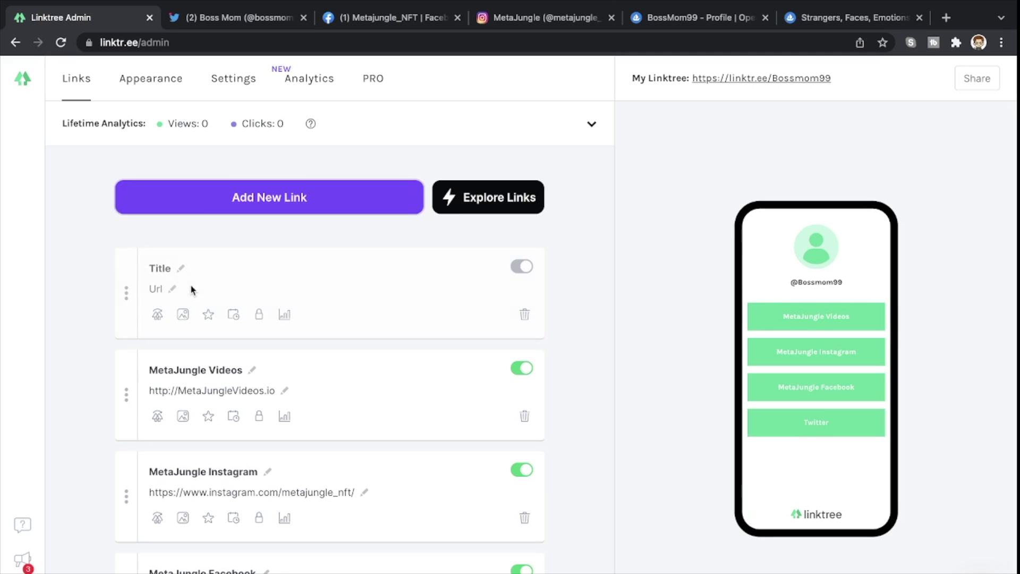
pyautogui.click(160, 269)
pyautogui.write('MetaJungle Podcast')
pyautogui.click(155, 290)
pyautogui.write('Me')
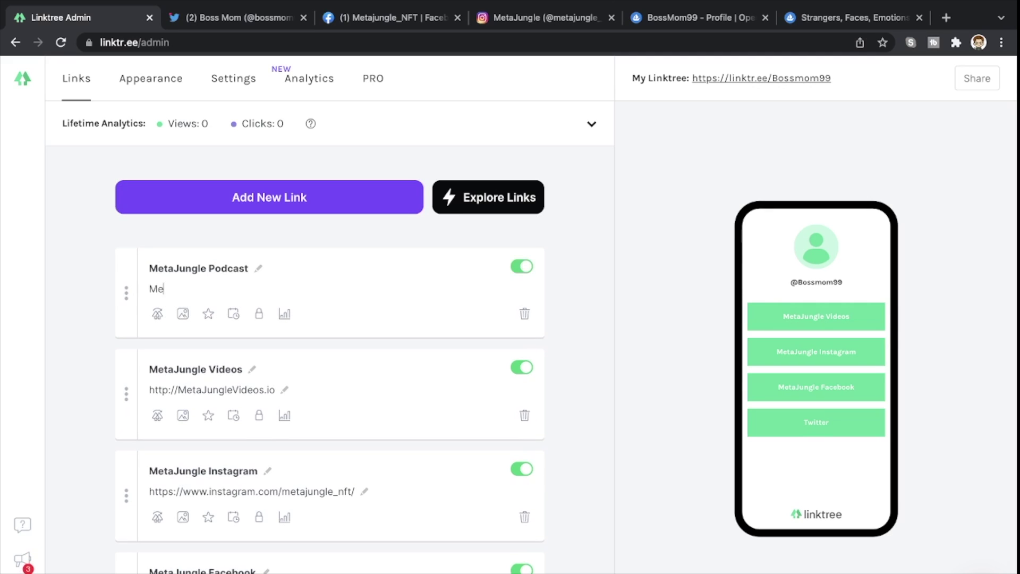
pyautogui.write('taJunglePodcast.io')
pyautogui.click(234, 197)
# - Add a MetaJungle Discord link pointing to MetaJungleDiscord.io, leaving a fresh card
pyautogui.click(159, 269)
pyautogui.write('MetaJungle Discord')
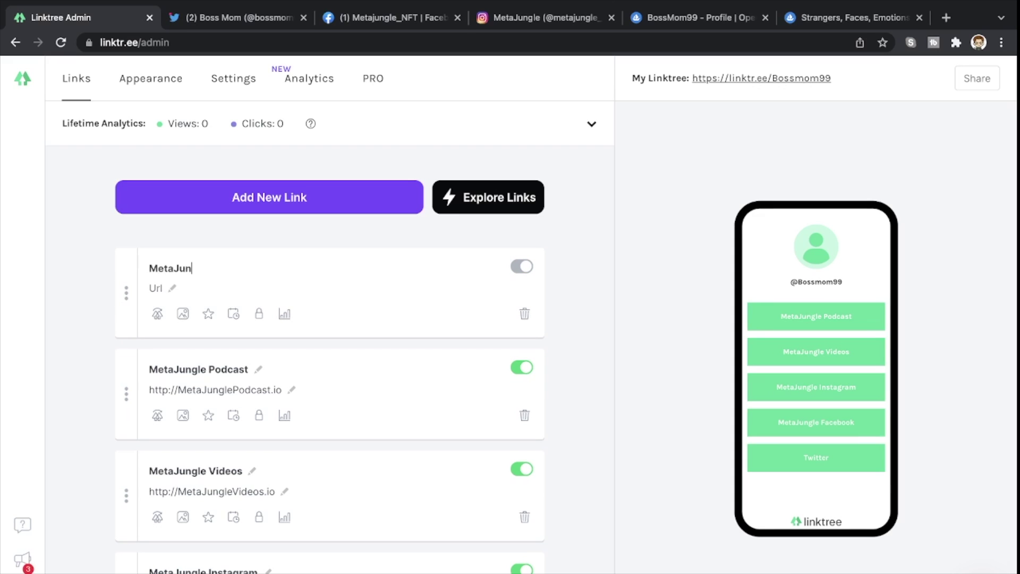
pyautogui.click(155, 289)
pyautogui.write('MetaJungleDiscord.io')
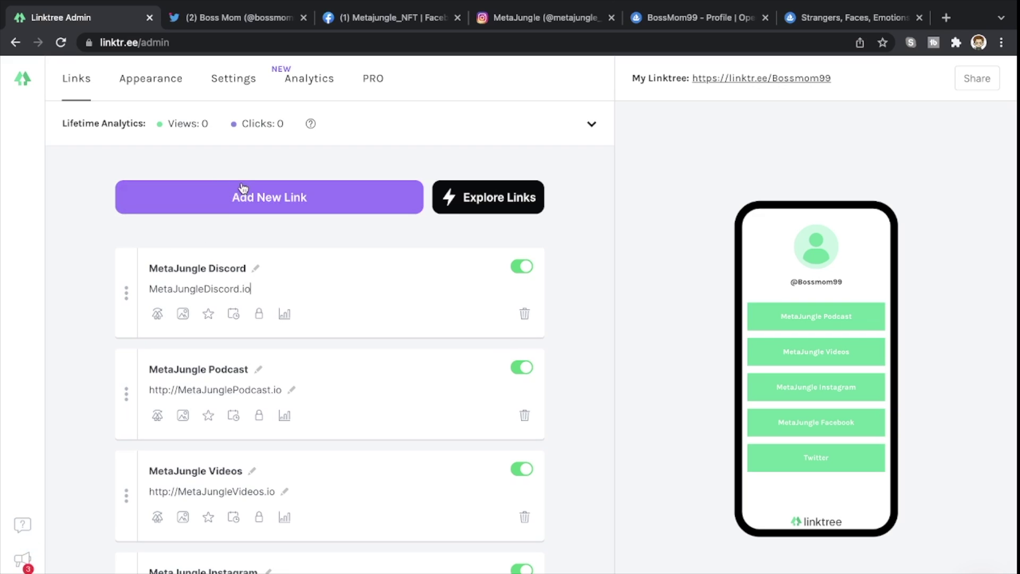
pyautogui.click(240, 196)
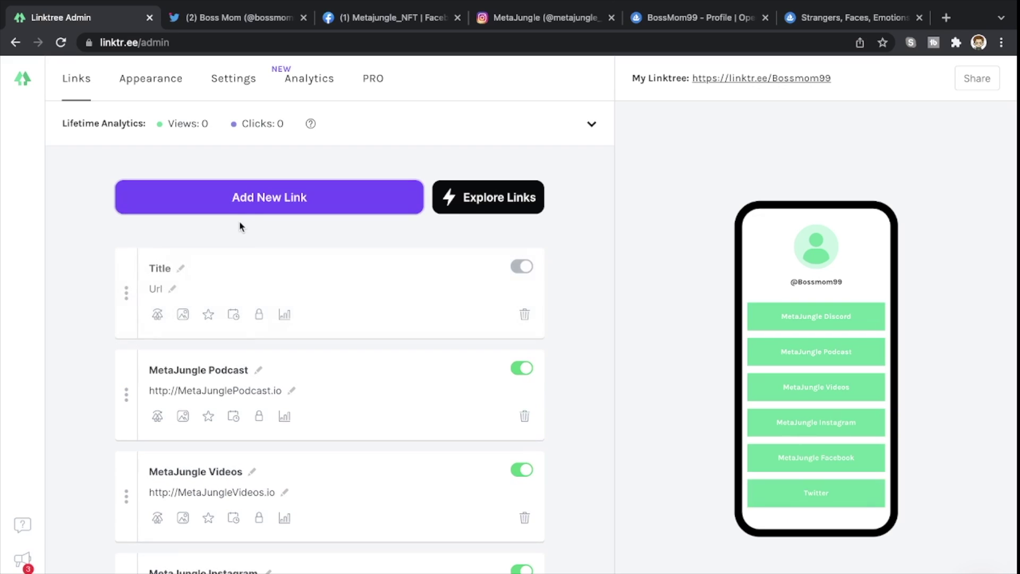
pyautogui.click(166, 265)
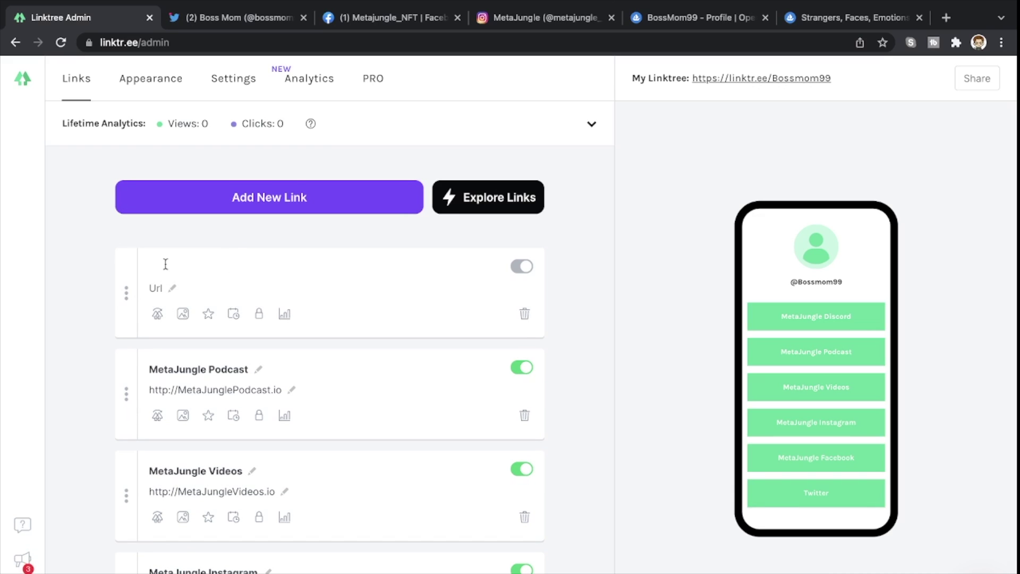
# - Title the new card 'Bossmom99 Opensea Profile' and bring up the BossMom99 OpenSea profile
pyautogui.write('Bossmom99 Opensea Profile')
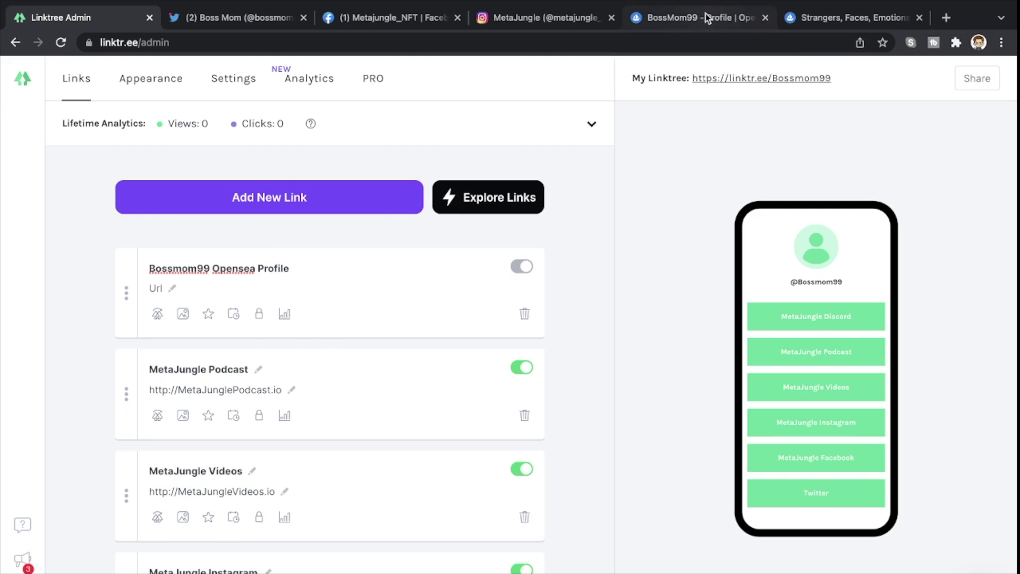
pyautogui.click(706, 14)
pyautogui.scroll(9, 480, 141)
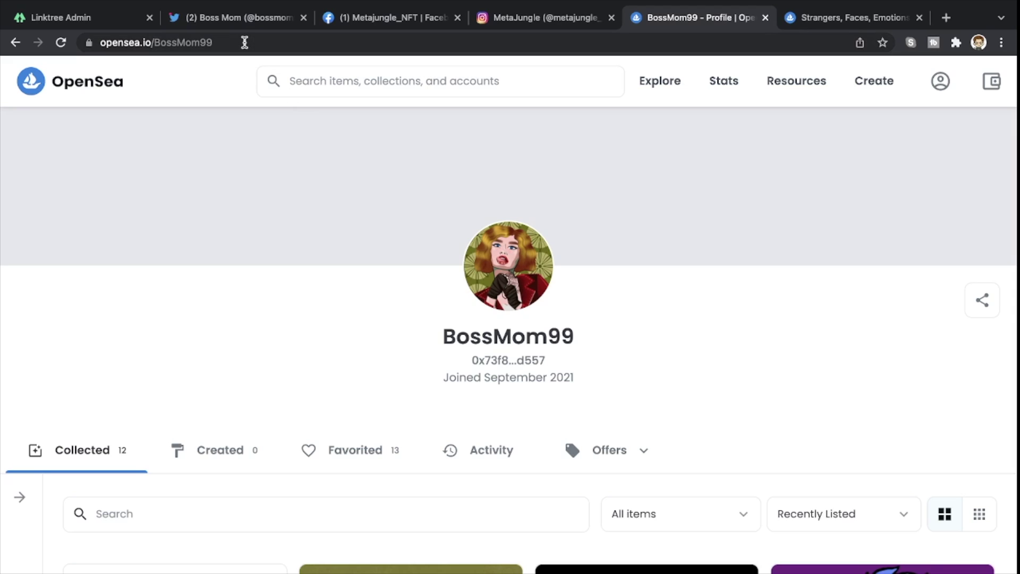
pyautogui.click(244, 43)
pyautogui.hotkey('ctrl', 'c')
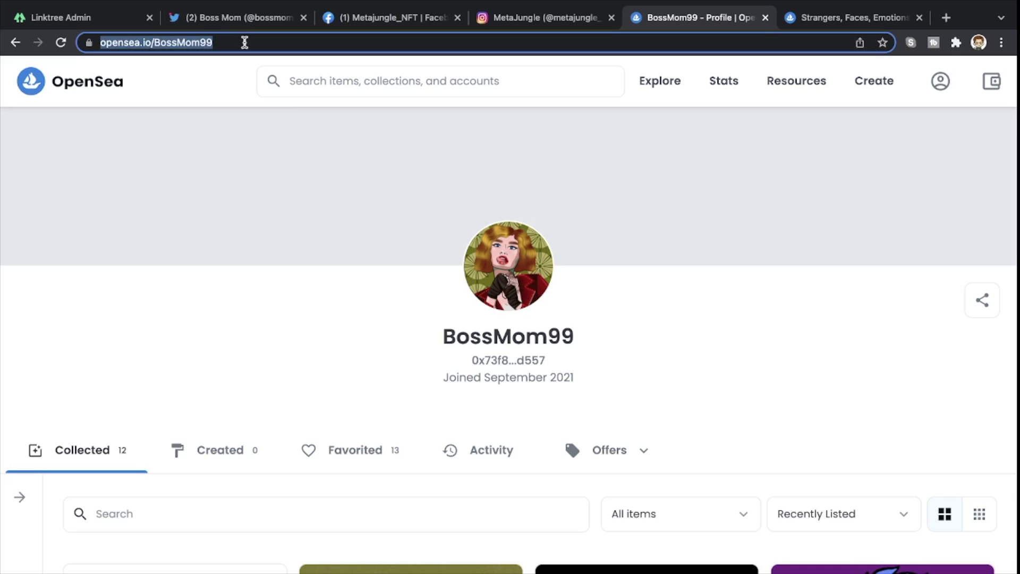
pyautogui.click(97, 19)
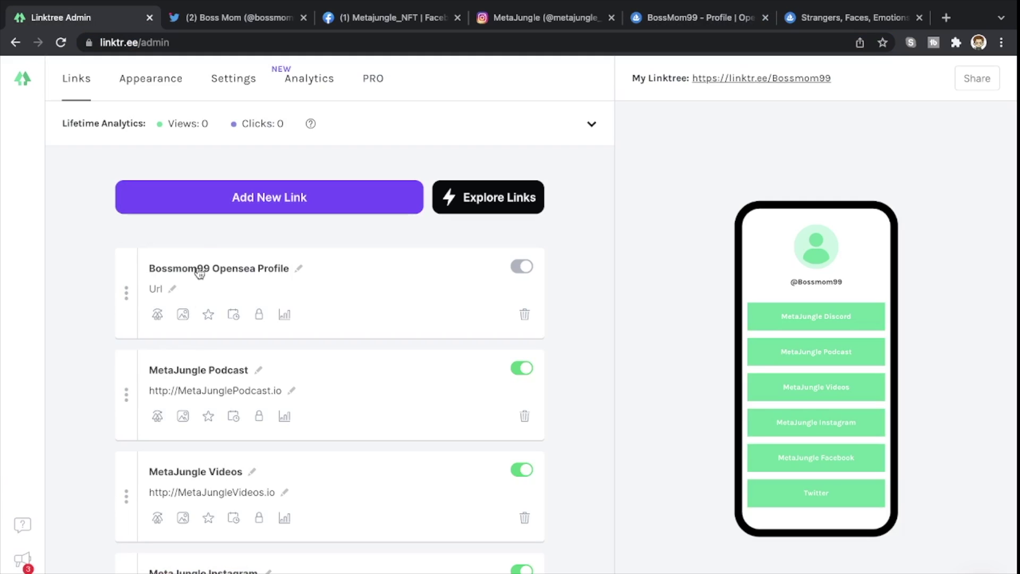
pyautogui.click(153, 289)
pyautogui.hotkey('ctrl', 'v')
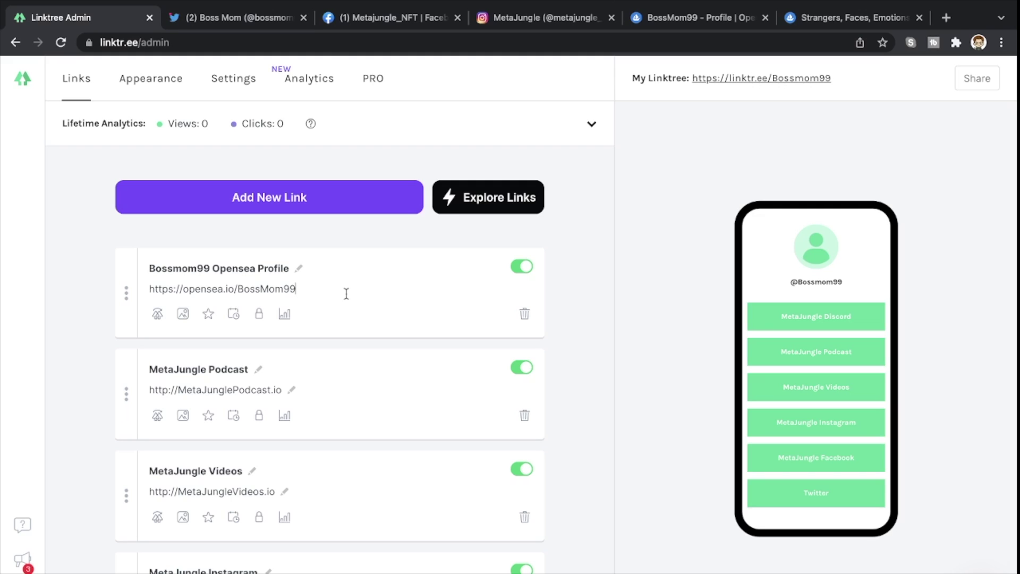
# - Add another blank link card and open the Strangers, Faces, Emotions OpenSea collection page
pyautogui.click(310, 212)
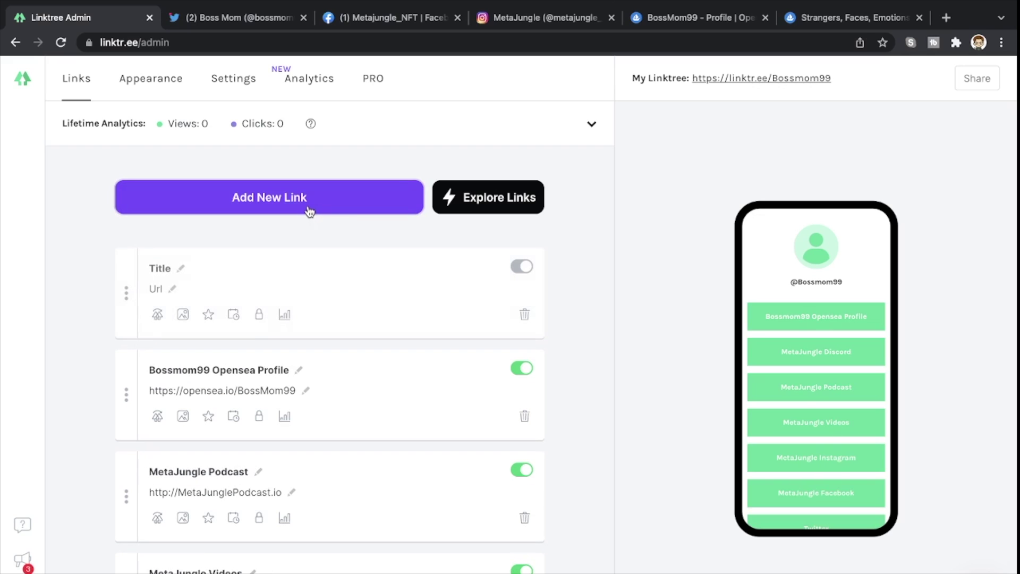
pyautogui.click(161, 267)
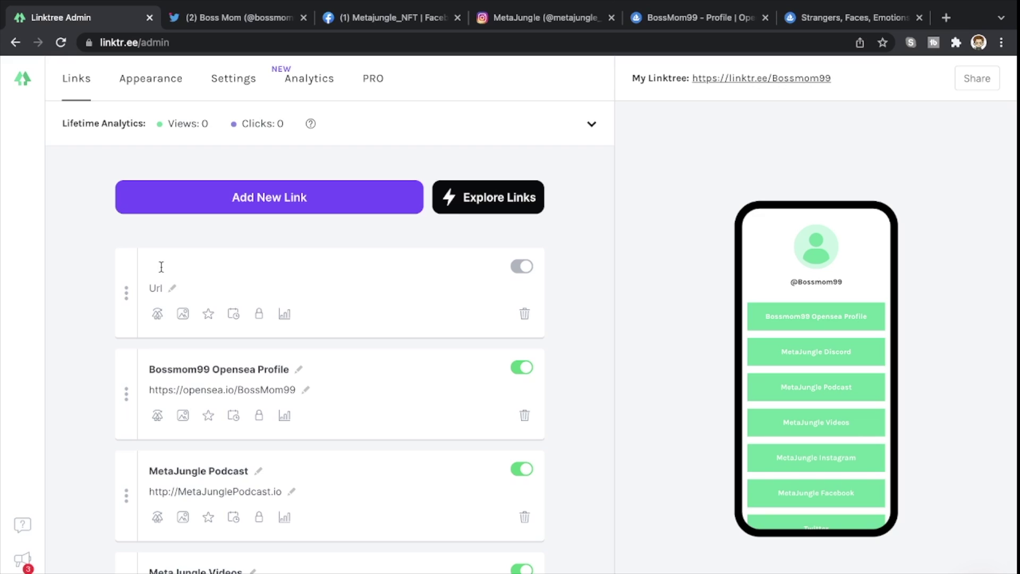
pyautogui.moveTo(836, 3)
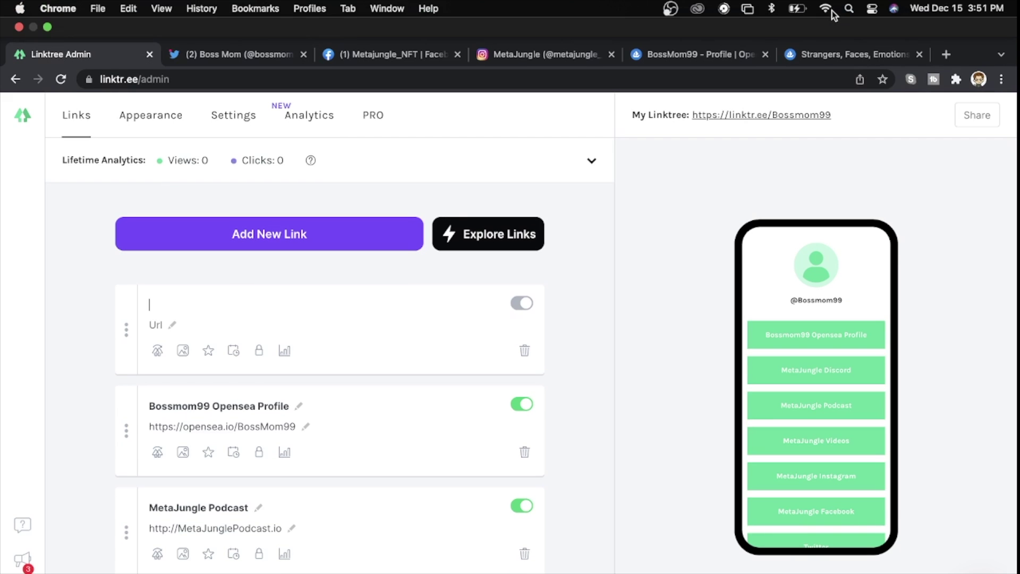
pyautogui.click(815, 59)
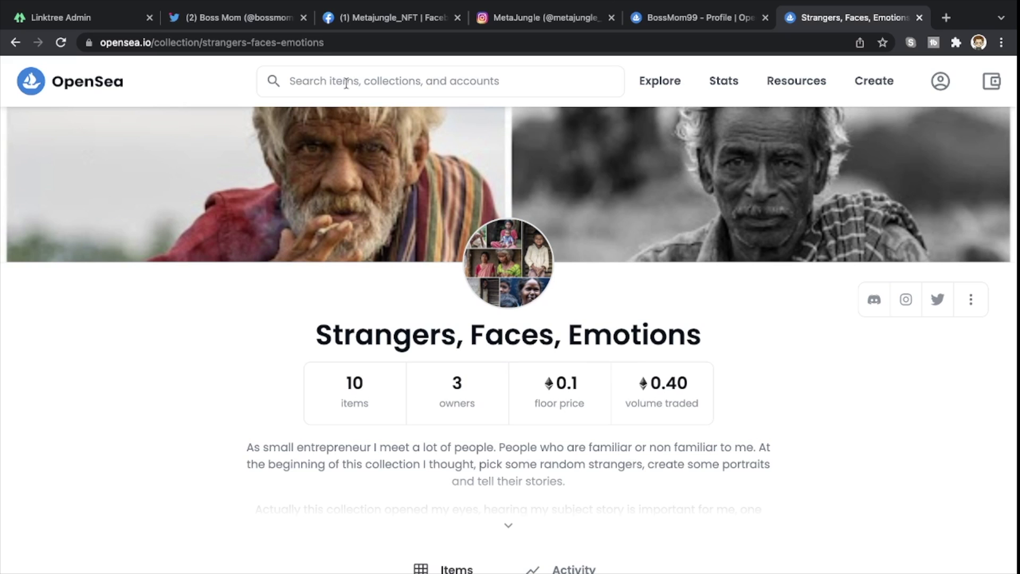
# - Title the new Linktree link card 'Strangers, Faces, Emotions'
pyautogui.click(42, 17)
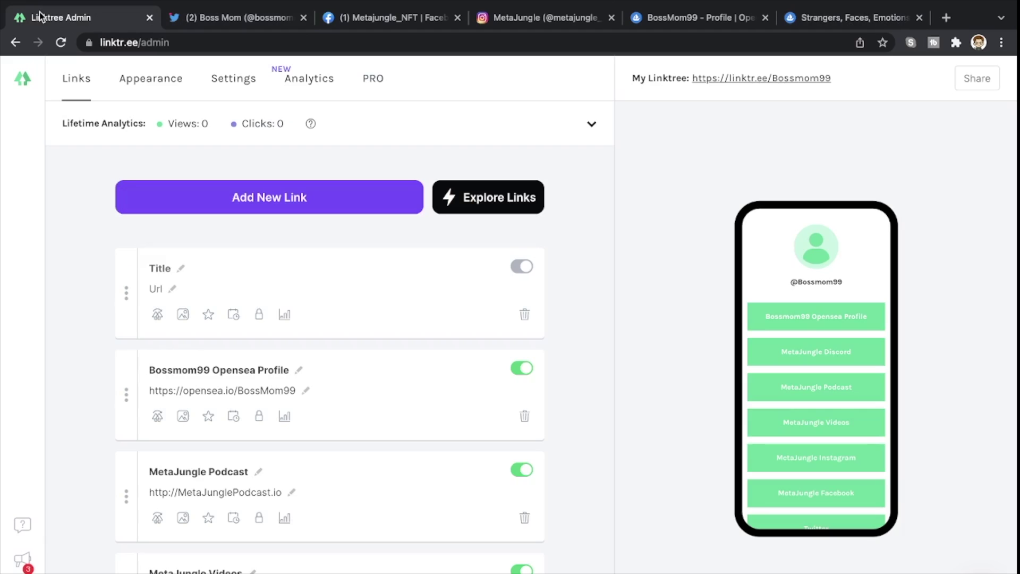
pyautogui.click(160, 268)
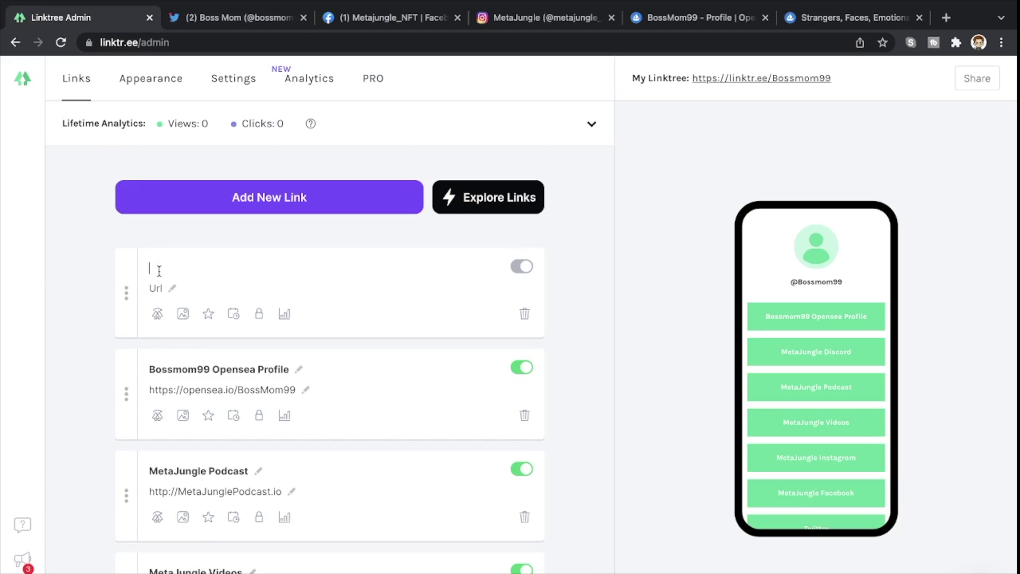
pyautogui.write('strangers, Faces, Emotion')
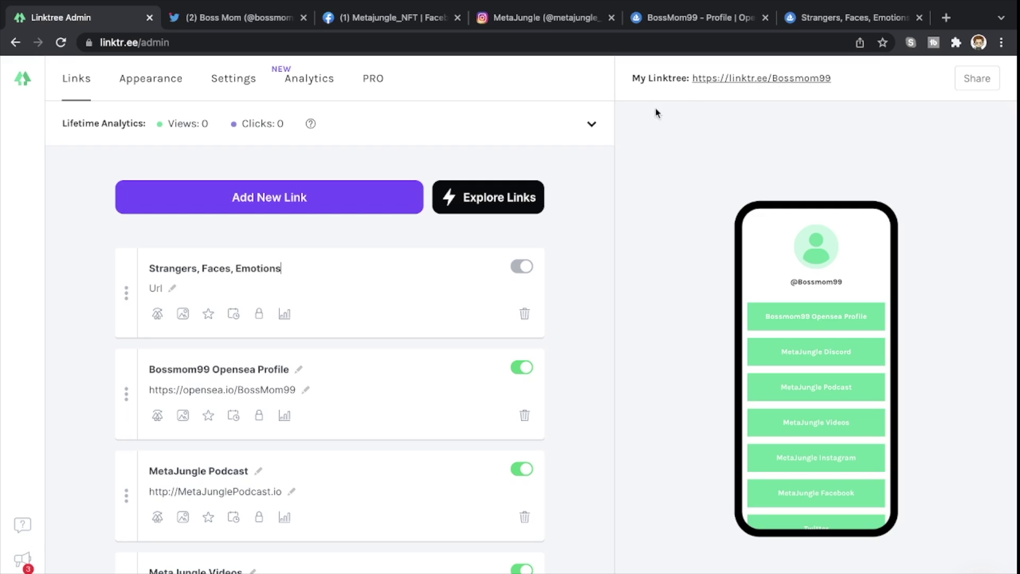
pyautogui.write('s')
pyautogui.click(827, 18)
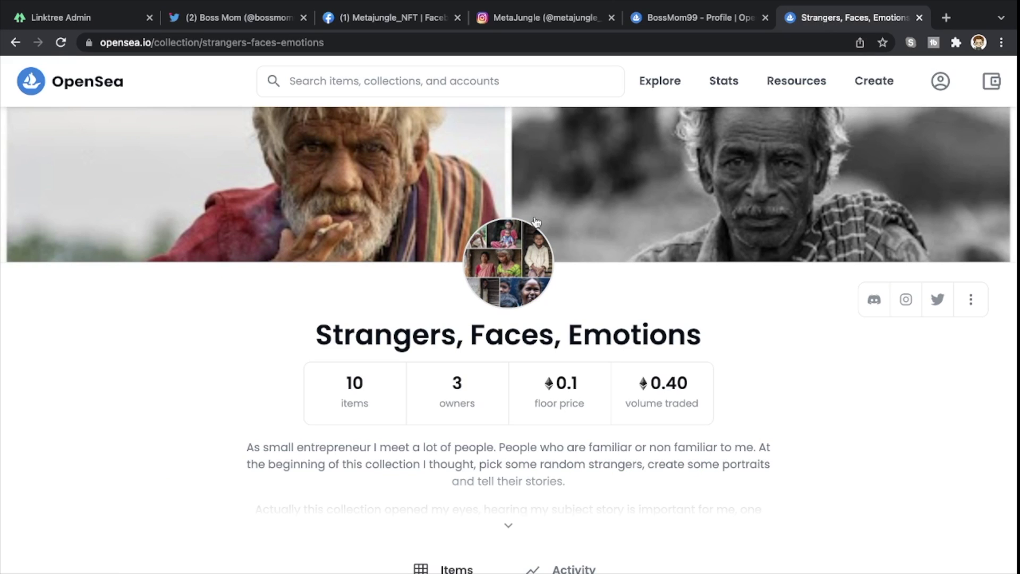
# - Copy the OpenSea collection's address into the Strangers, Faces, Emotions card's Url field
pyautogui.click(474, 42)
pyautogui.press('super+c')
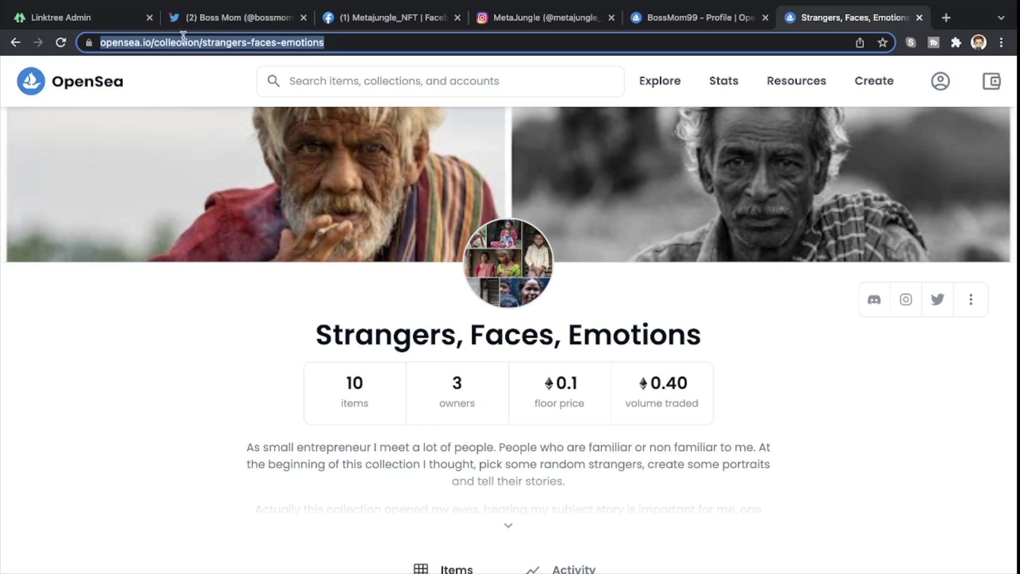
pyautogui.click(63, 22)
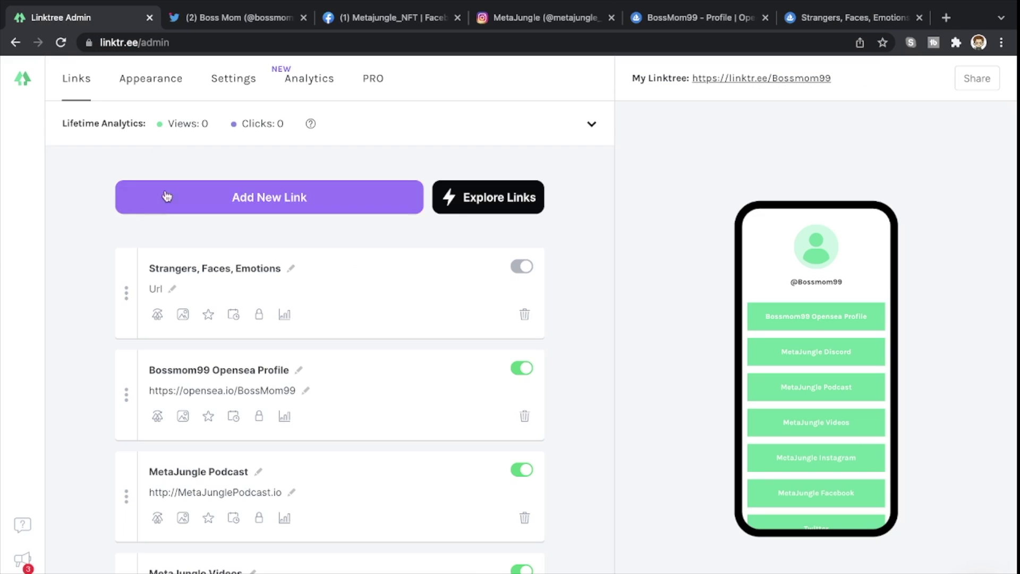
pyautogui.click(162, 290)
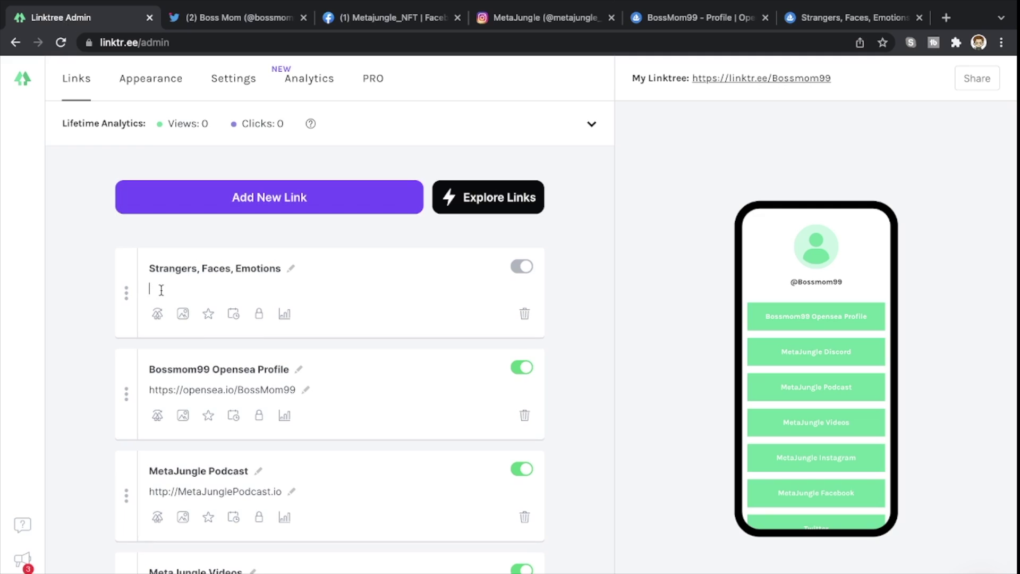
pyautogui.press('super+v')
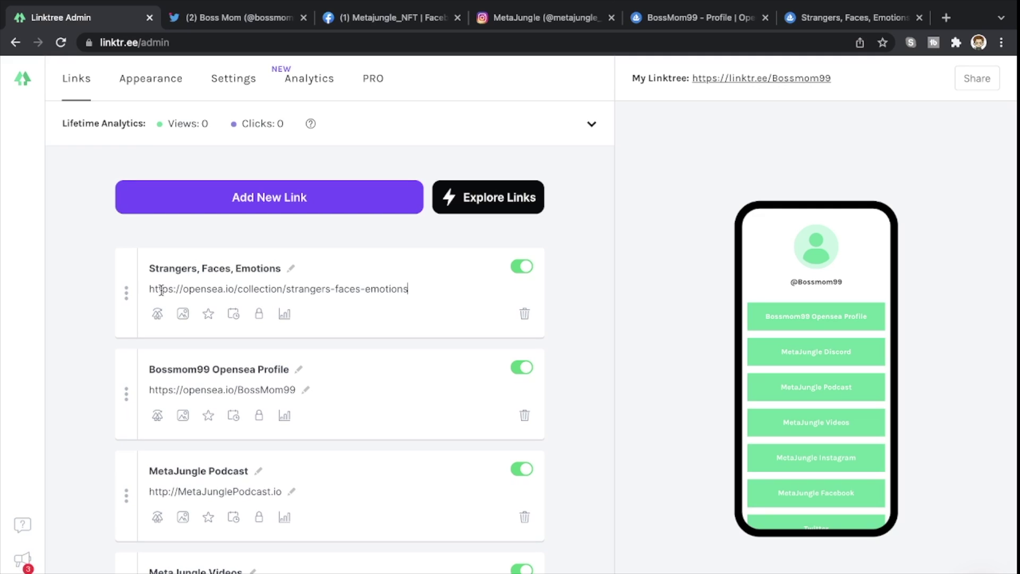
pyautogui.click(238, 208)
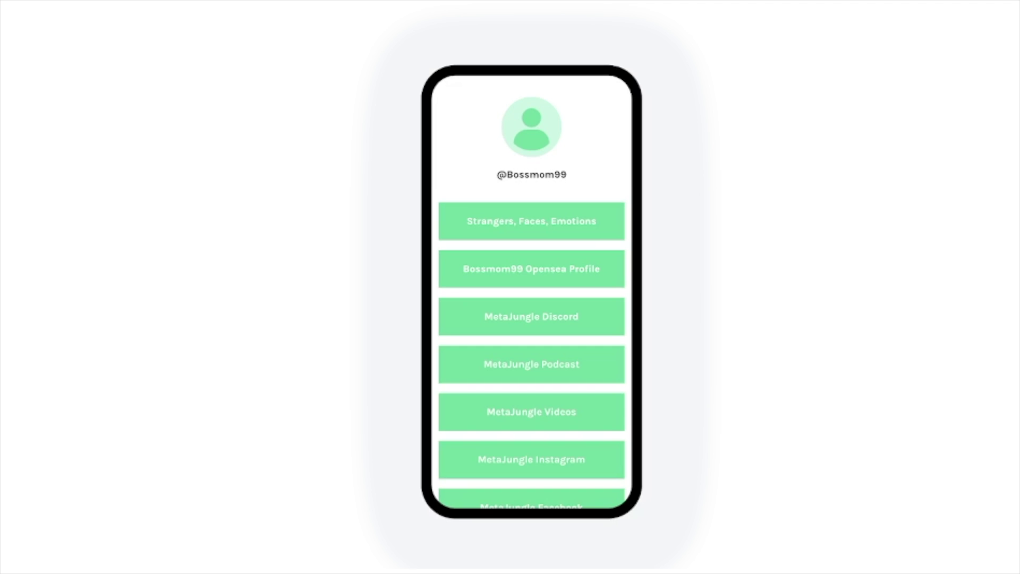
# - Scroll the phone preview to check that Strangers, Faces, Emotions tops the link list
pyautogui.scroll(-3, 539, 223)
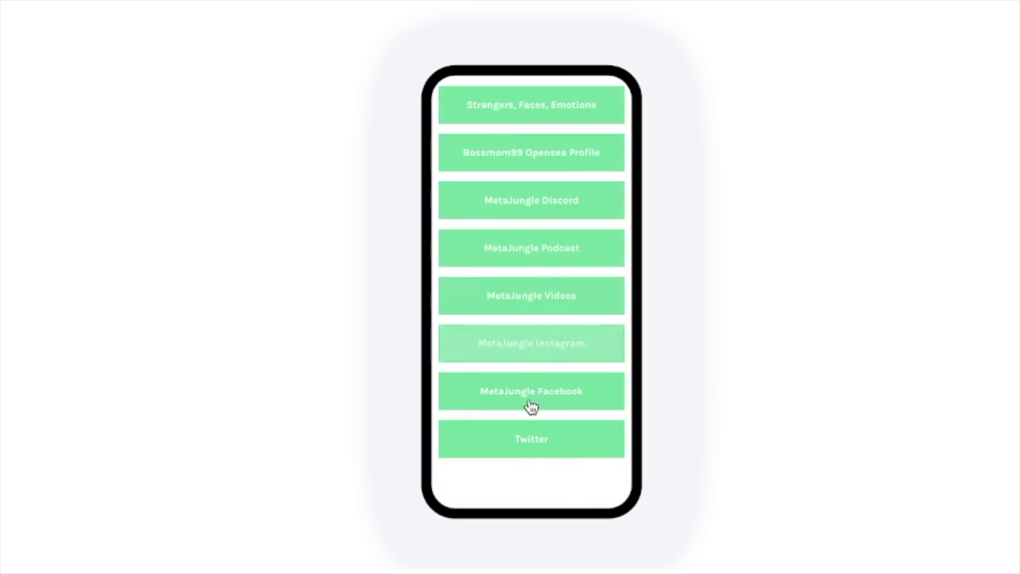
pyautogui.scroll(1, 527, 133)
pyautogui.scroll(2, 526, 130)
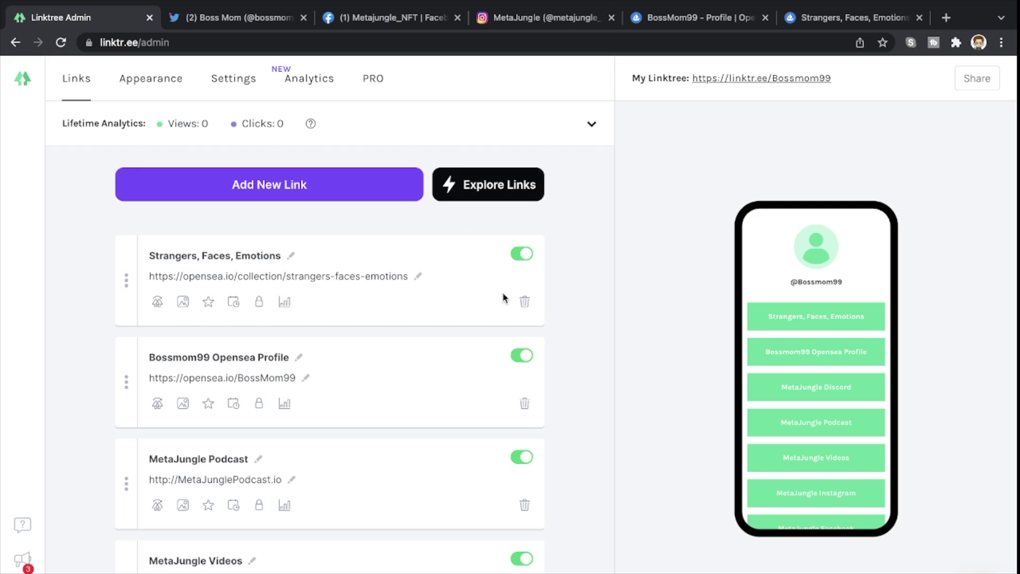
# - Delete the Strangers, Faces, Emotions link card and confirm the deletion
pyautogui.click(523, 302)
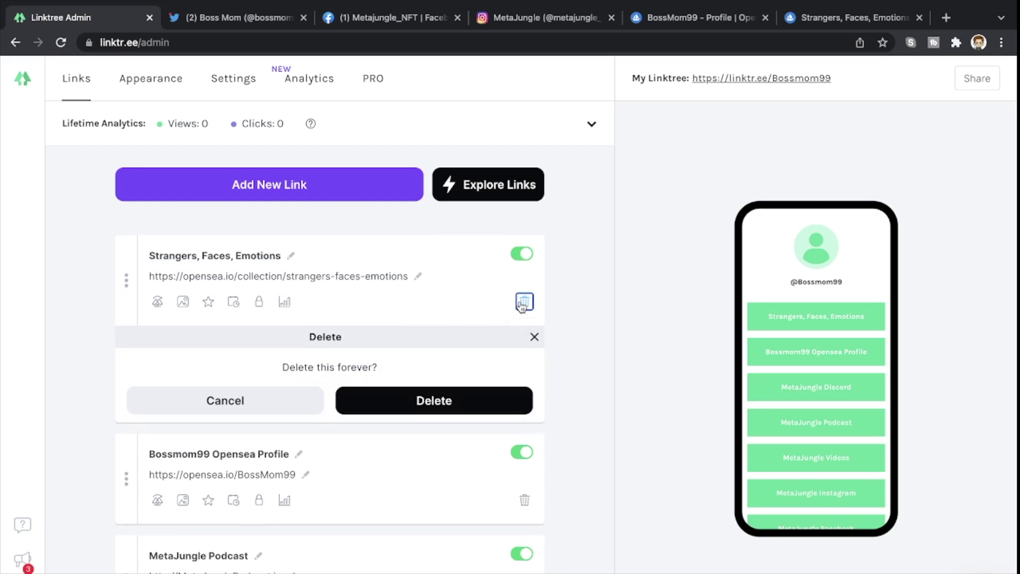
pyautogui.click(440, 399)
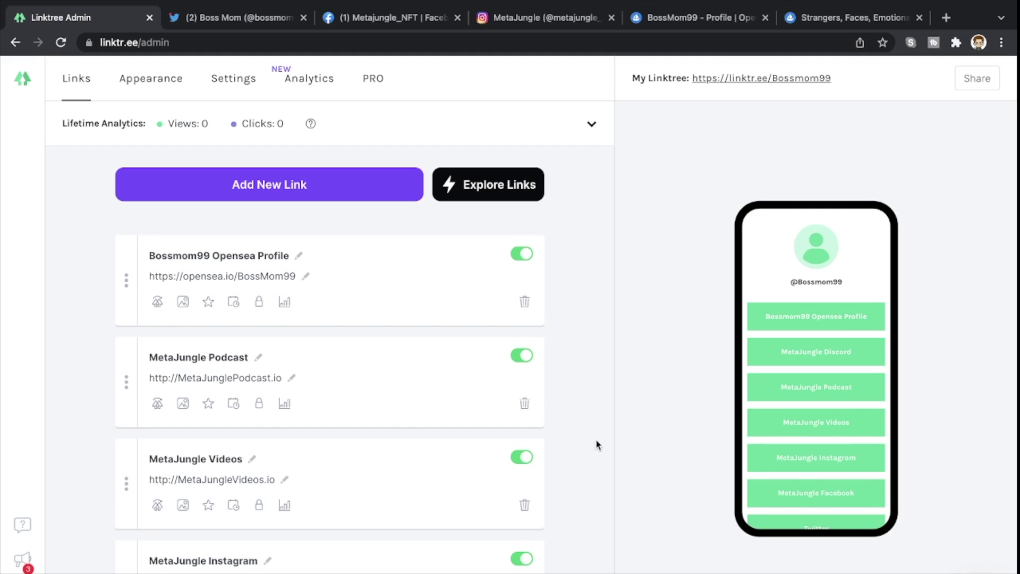
pyautogui.scroll(-2, 594, 445)
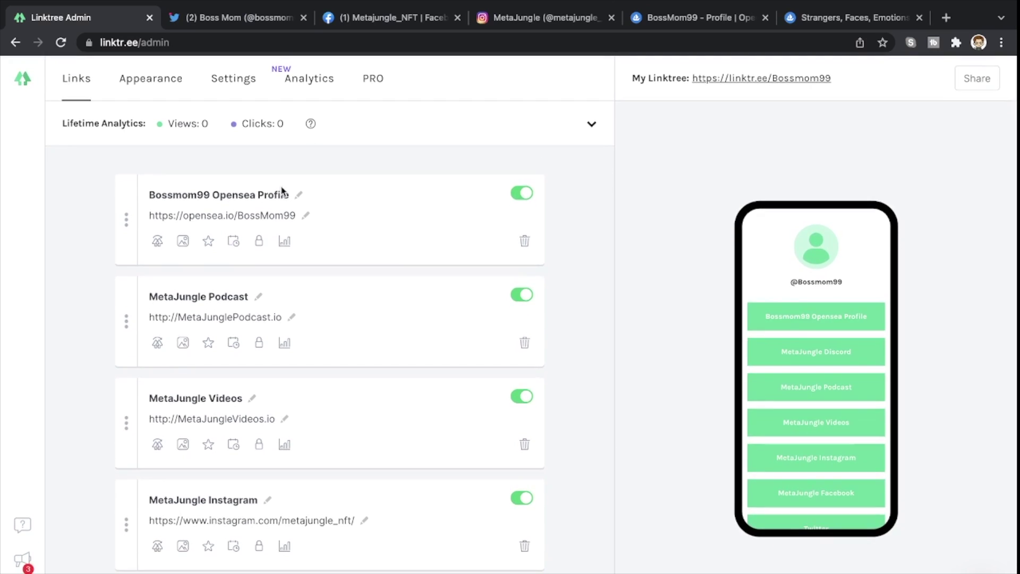
pyautogui.click(158, 87)
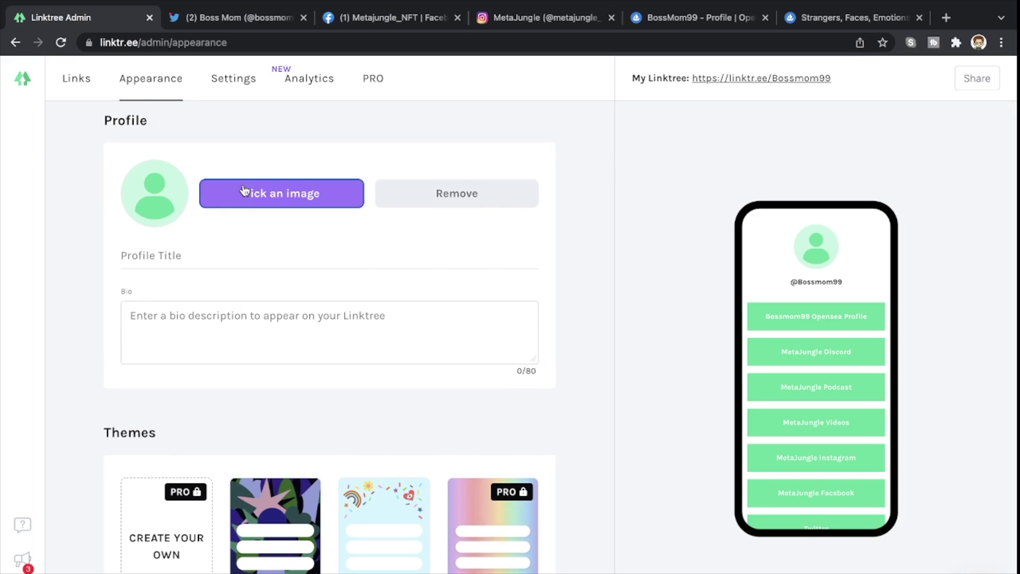
# - Upload IMG_4063.jpg from Downloads, cropped, as the profile picture
pyautogui.click(244, 192)
pyautogui.click(496, 319)
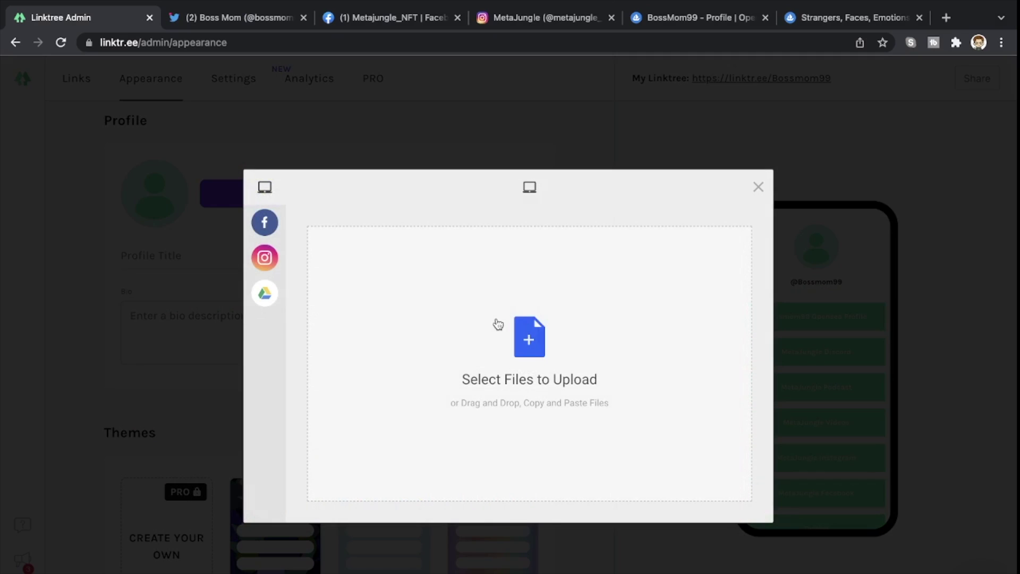
pyautogui.moveTo(273, 297)
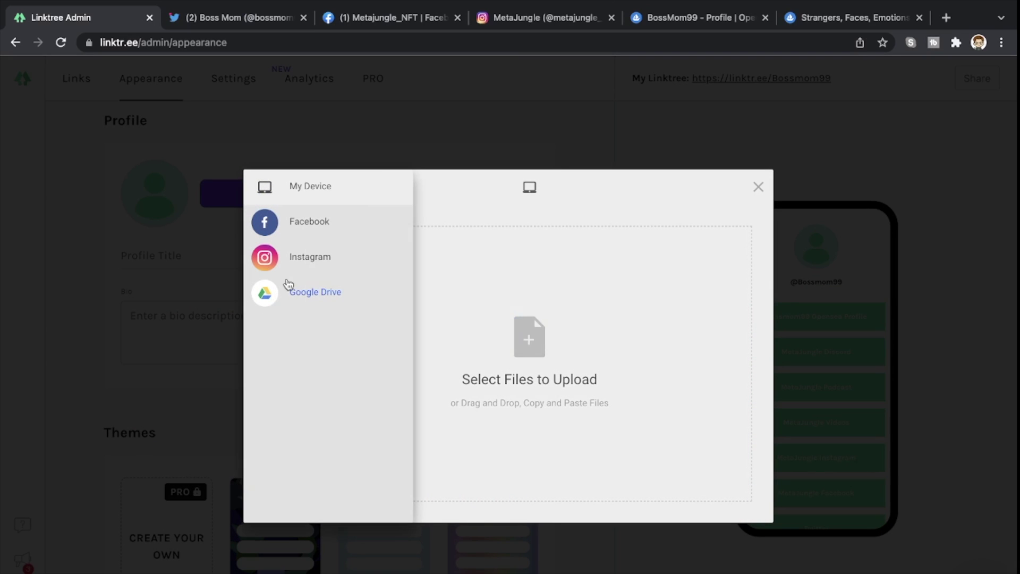
pyautogui.click(568, 387)
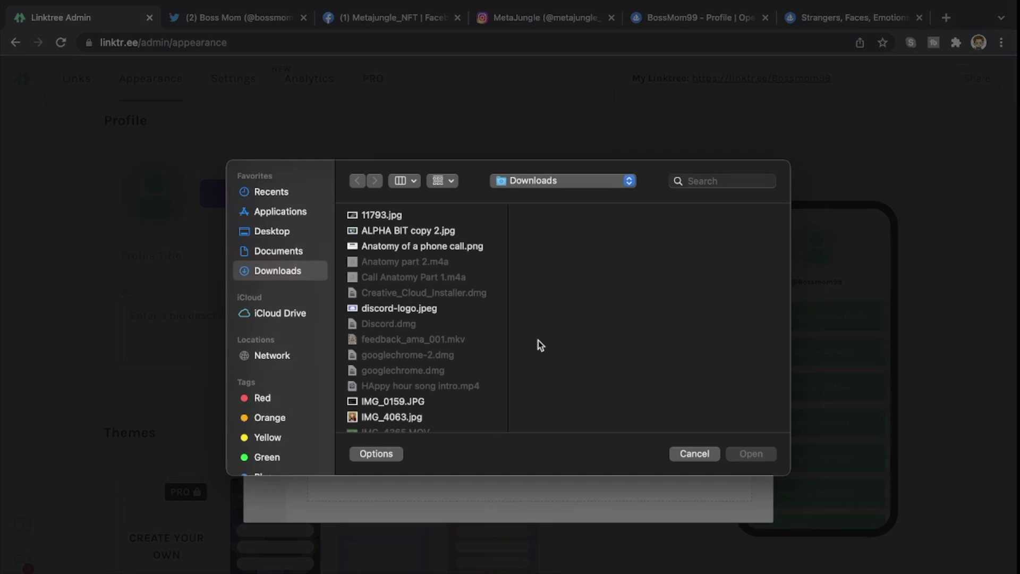
pyautogui.click(398, 418)
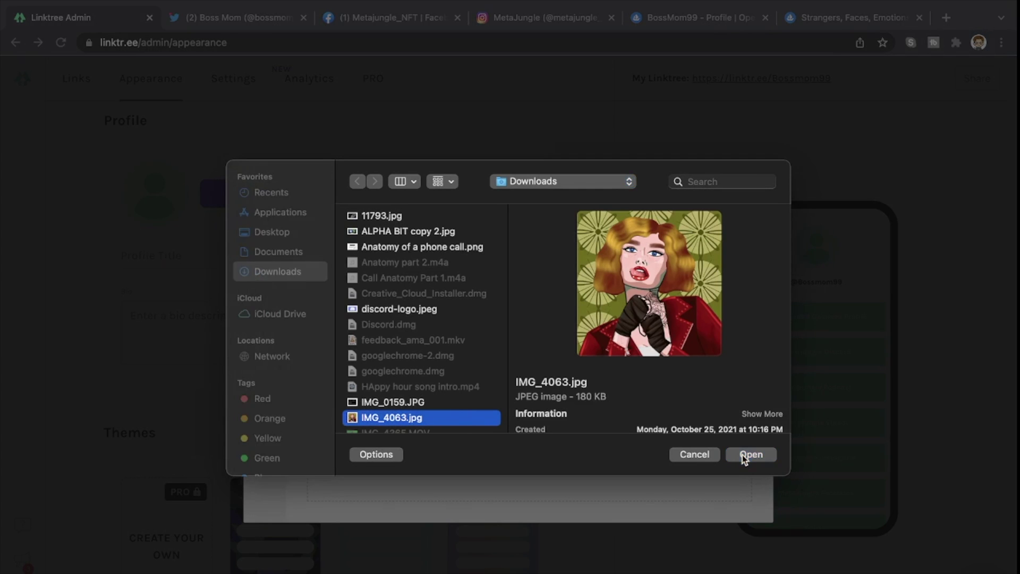
pyautogui.click(743, 456)
pyautogui.click(725, 502)
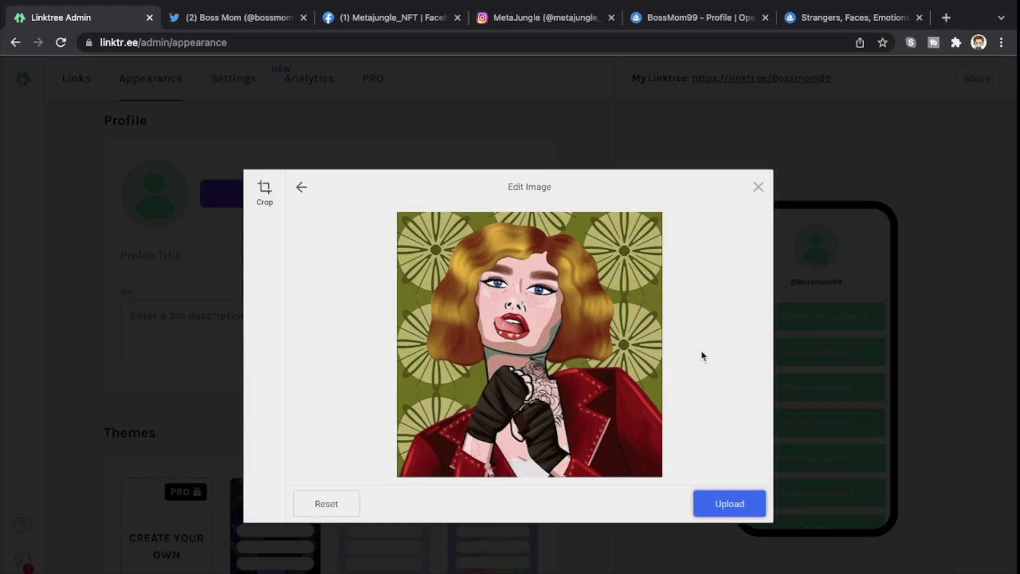
pyautogui.click(731, 513)
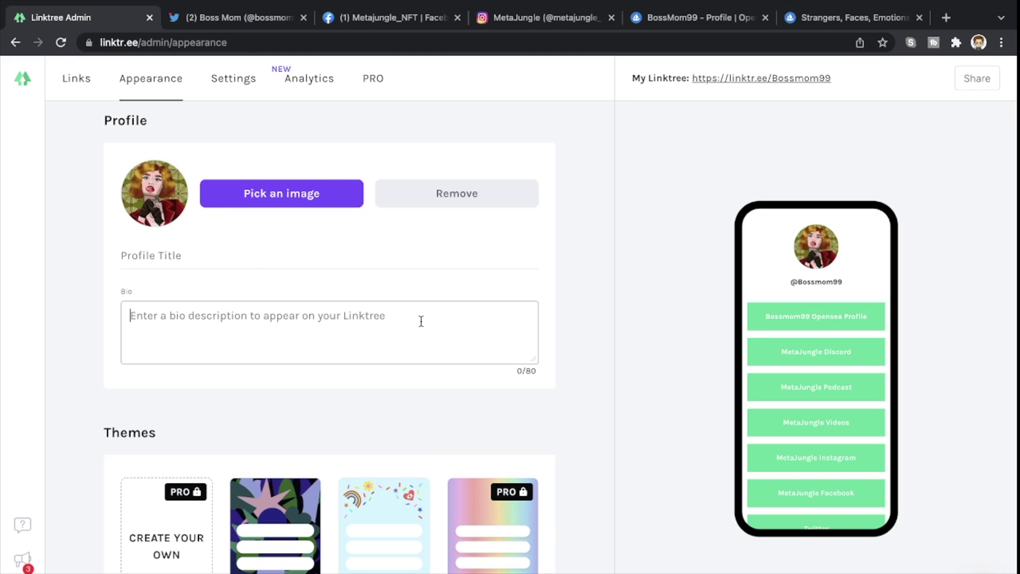
pyautogui.press('ctrl+super+space')
# - Write the emoji bio lines: ❤️ NFTs/Metaverse, Mom, and Proud member of MetaJungle
pyautogui.click(144, 82)
pyautogui.write('NFTs/Meta')
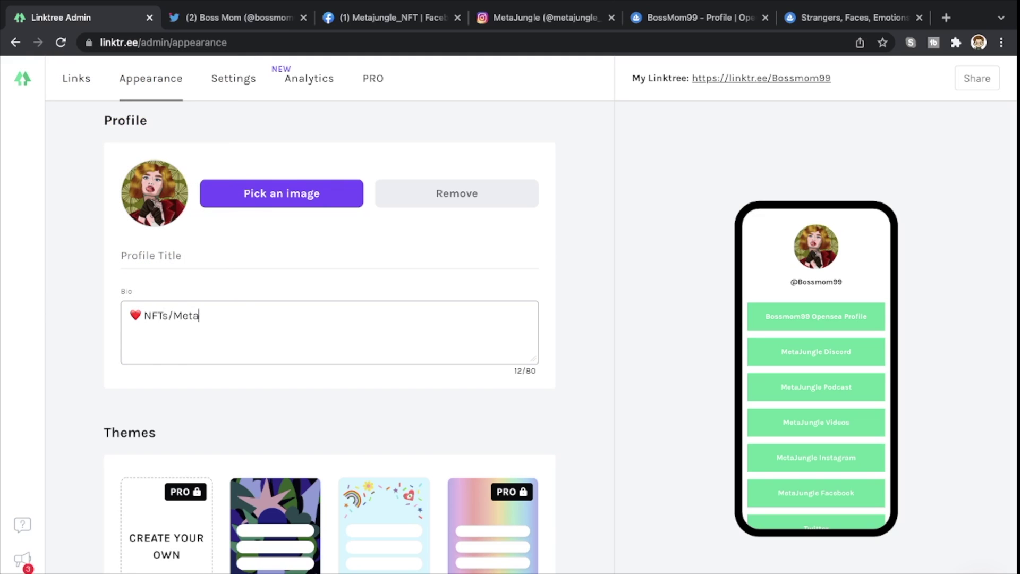
pyautogui.write('verse')
pyautogui.press('Return')
pyautogui.press('ctrl+super+space')
pyautogui.scroll(-5, 130, 259)
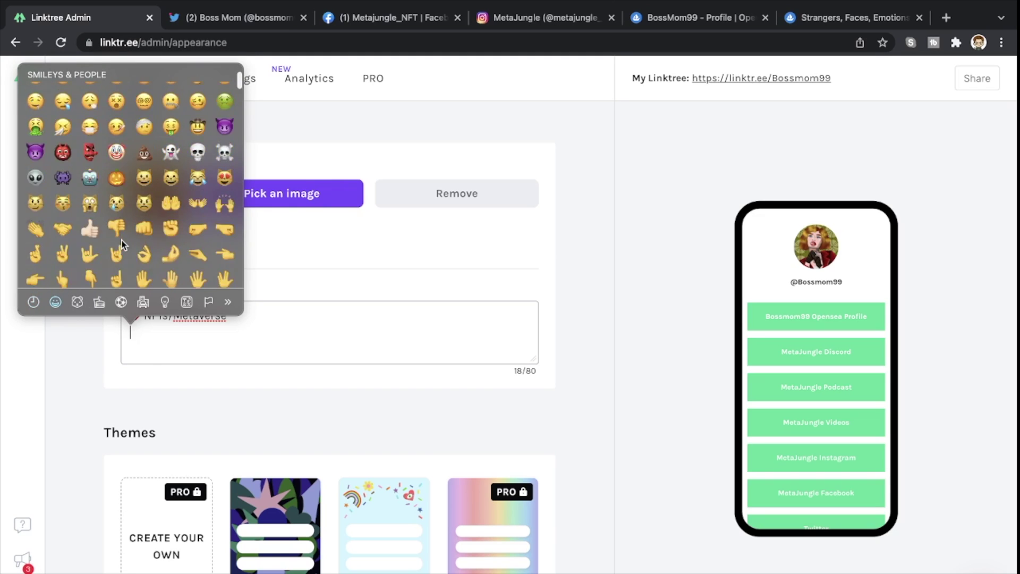
pyautogui.scroll(1, 122, 236)
pyautogui.click(137, 99)
pyautogui.write('Mo')
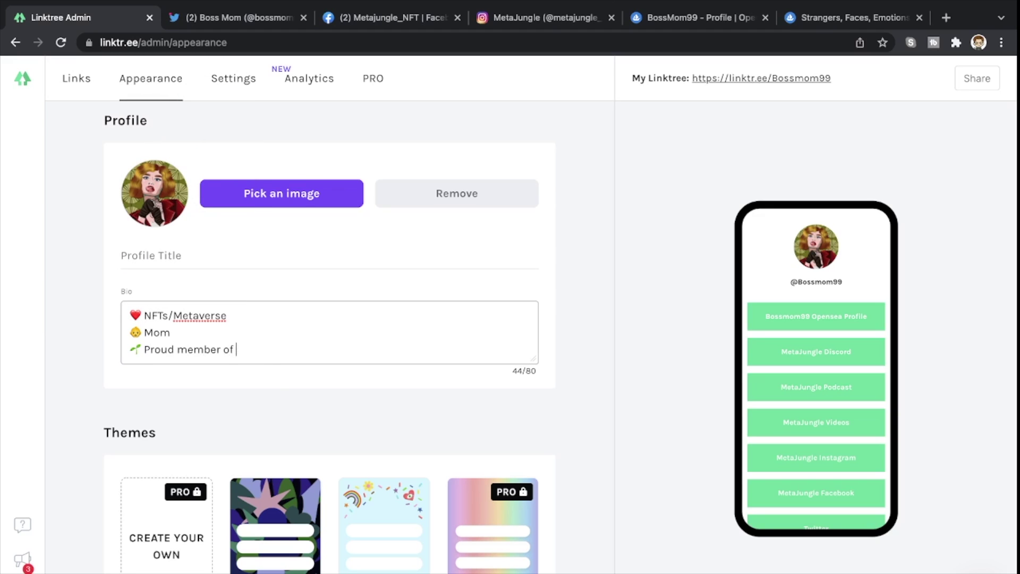
pyautogui.write('MetaJungle')
# - Try the Mint theme, then apply the dark Smoke theme to the profile
pyautogui.scroll(-1, 335, 393)
pyautogui.scroll(-7, 339, 408)
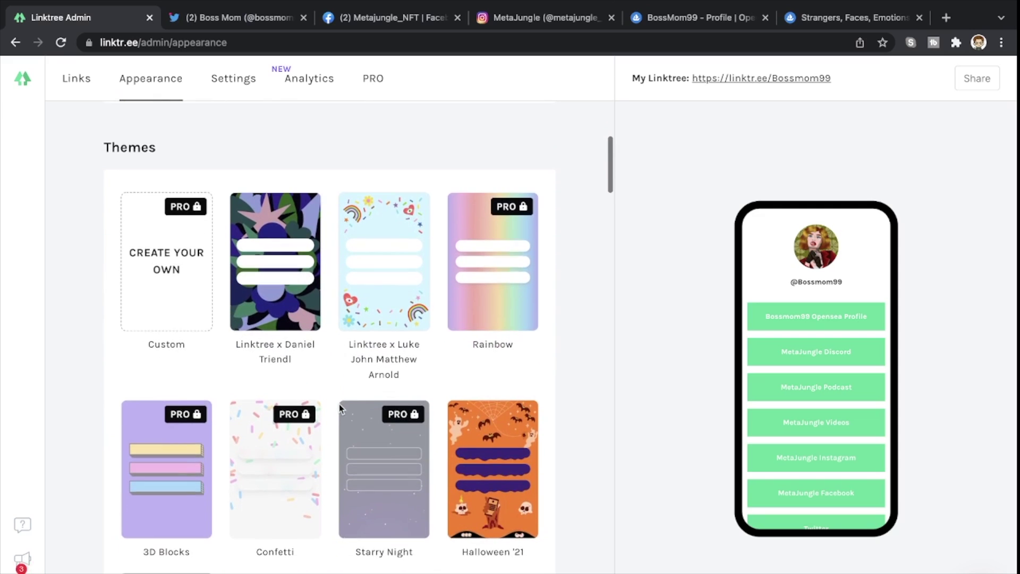
pyautogui.scroll(-5, 340, 409)
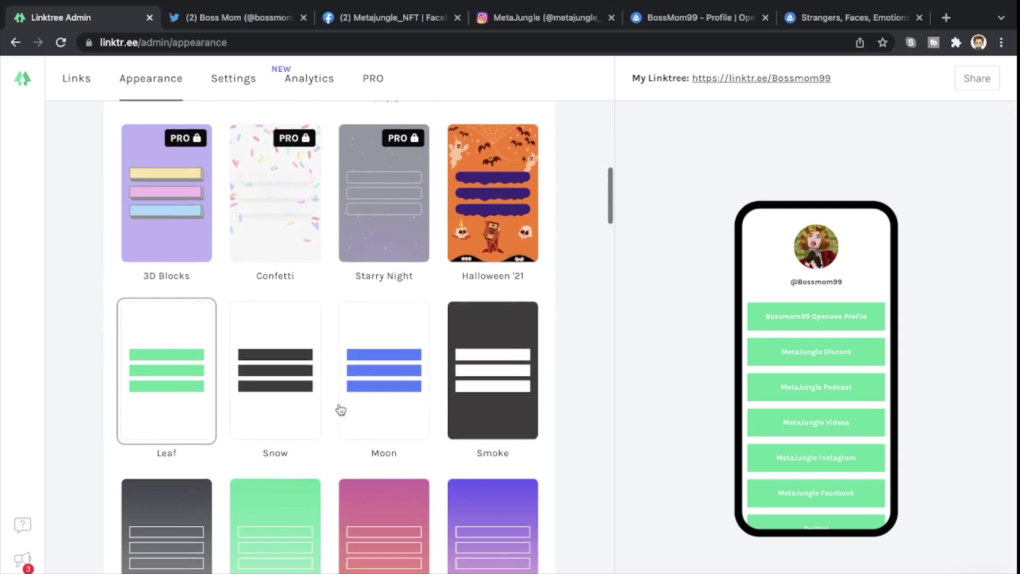
pyautogui.scroll(-4, 340, 409)
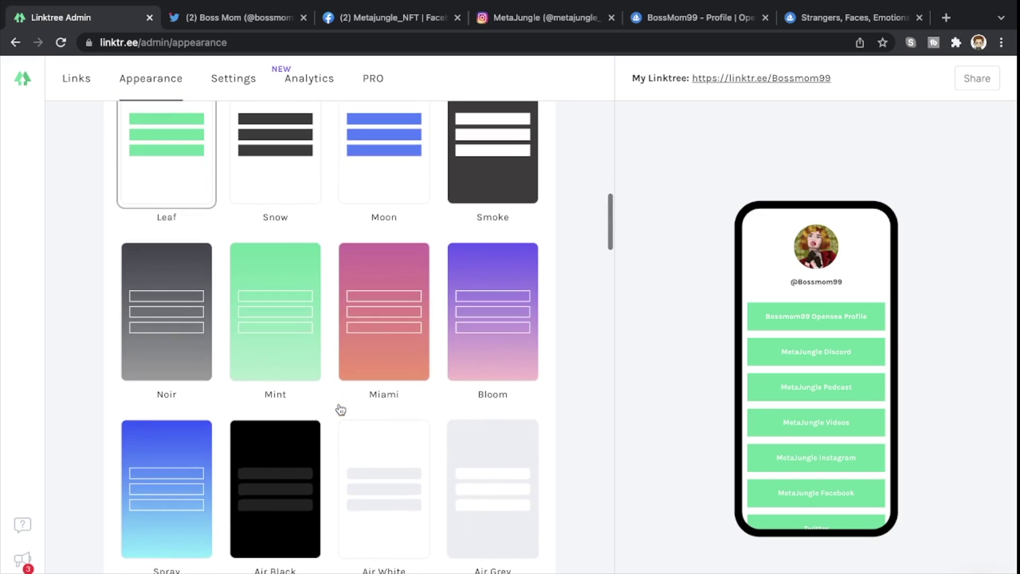
pyautogui.scroll(-3, 340, 409)
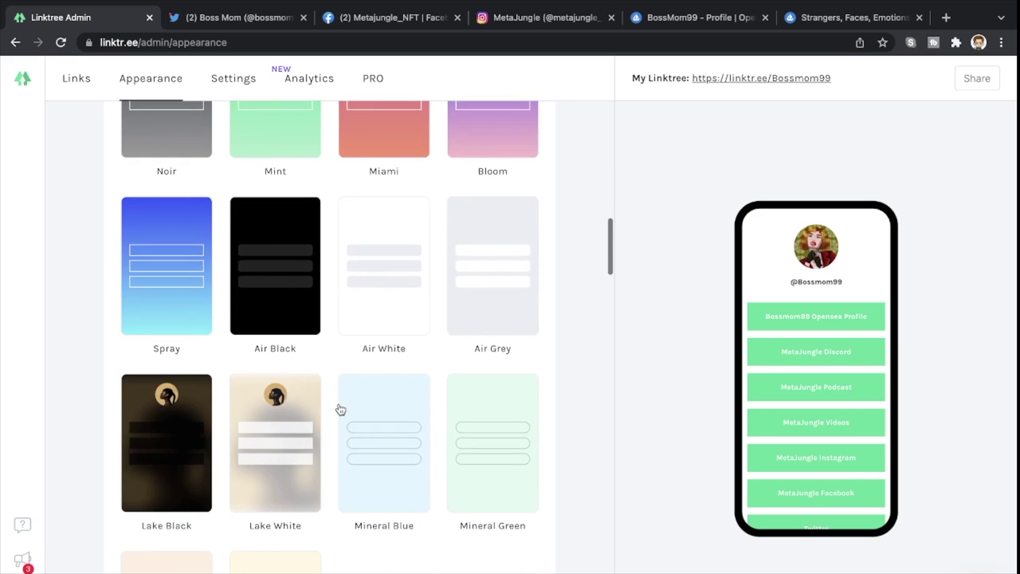
pyautogui.scroll(2, 341, 409)
pyautogui.scroll(9, 341, 409)
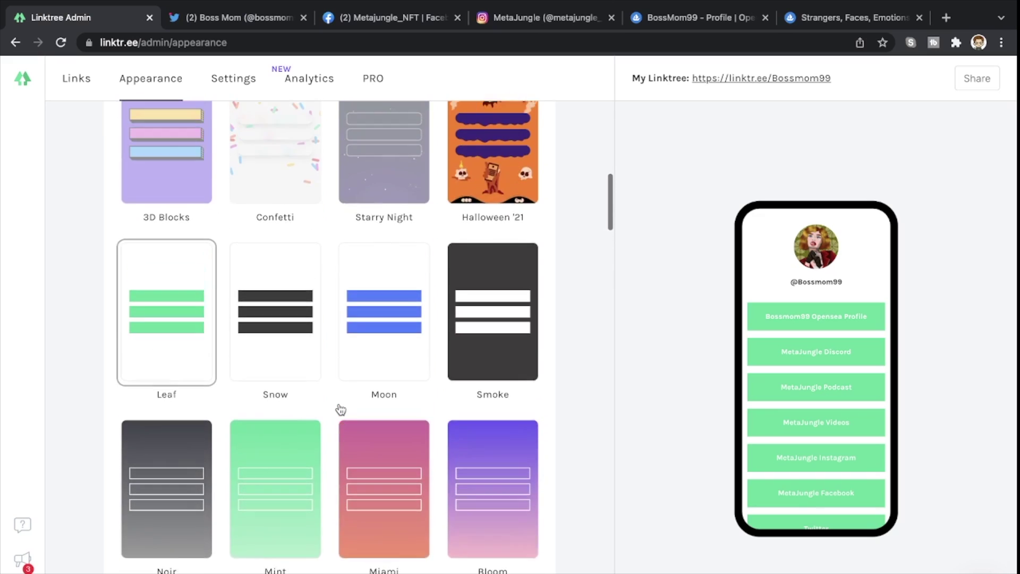
pyautogui.scroll(-4, 340, 409)
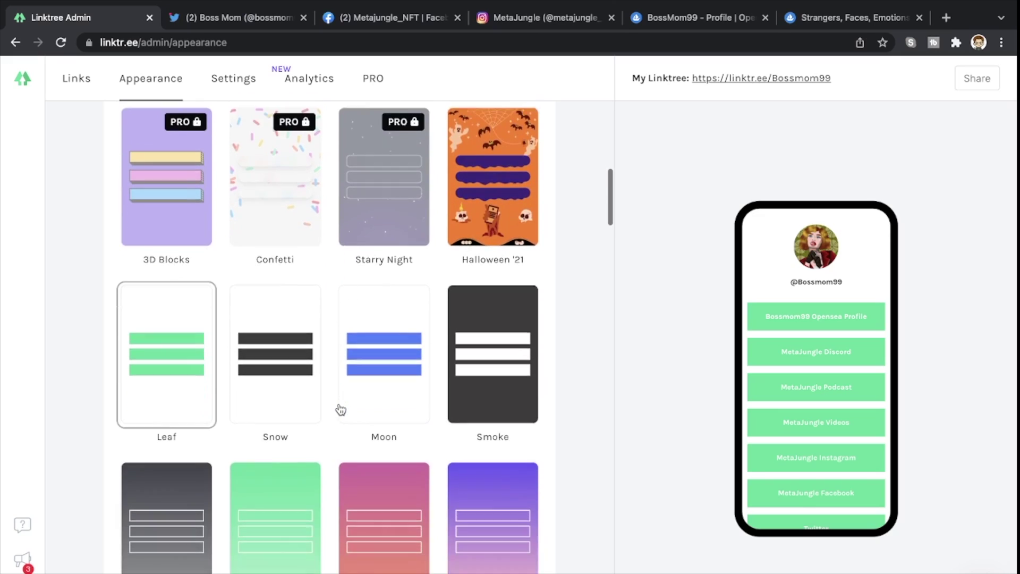
pyautogui.click(255, 441)
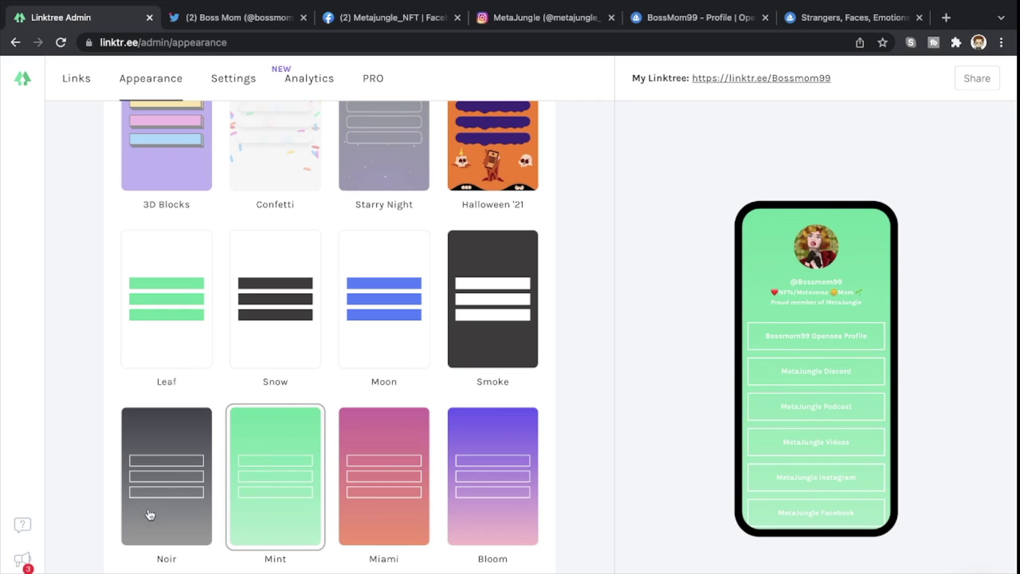
pyautogui.click(498, 347)
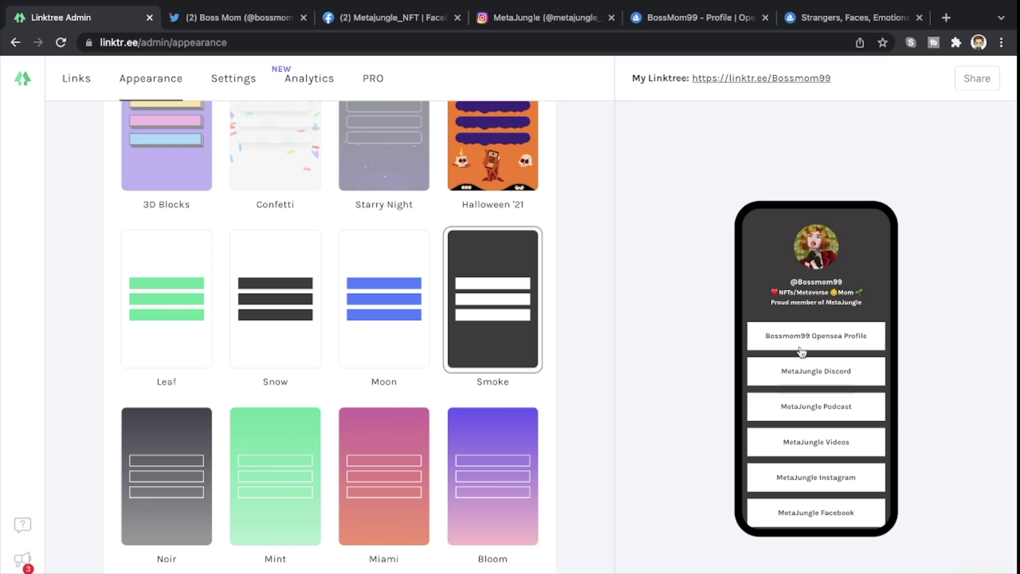
pyautogui.scroll(-3, 851, 293)
pyautogui.scroll(3, 852, 296)
# - Copy the linktr.ee/Bossmom99 address from the Share your Linktree panel
pyautogui.click(975, 88)
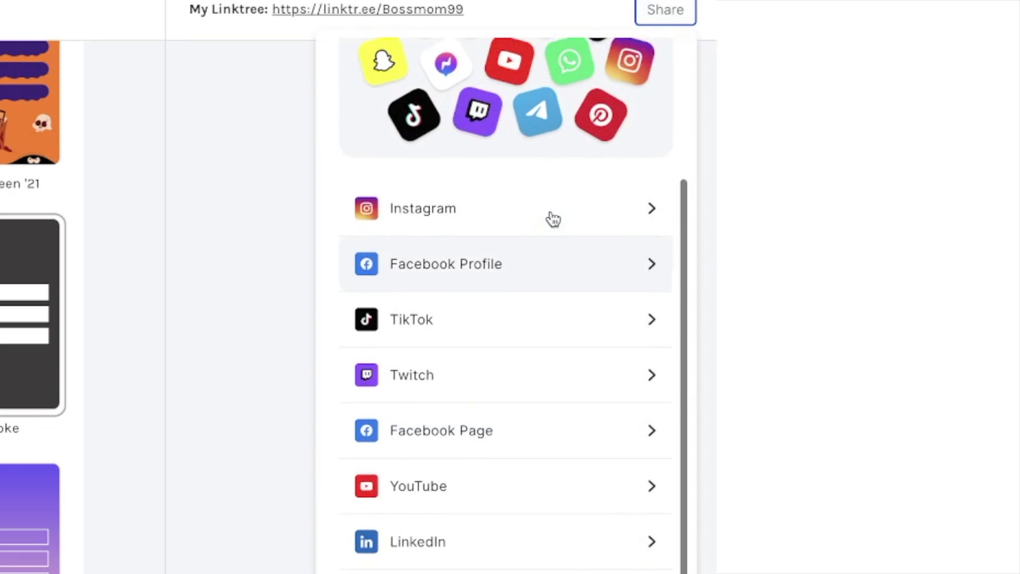
pyautogui.scroll(4, 553, 215)
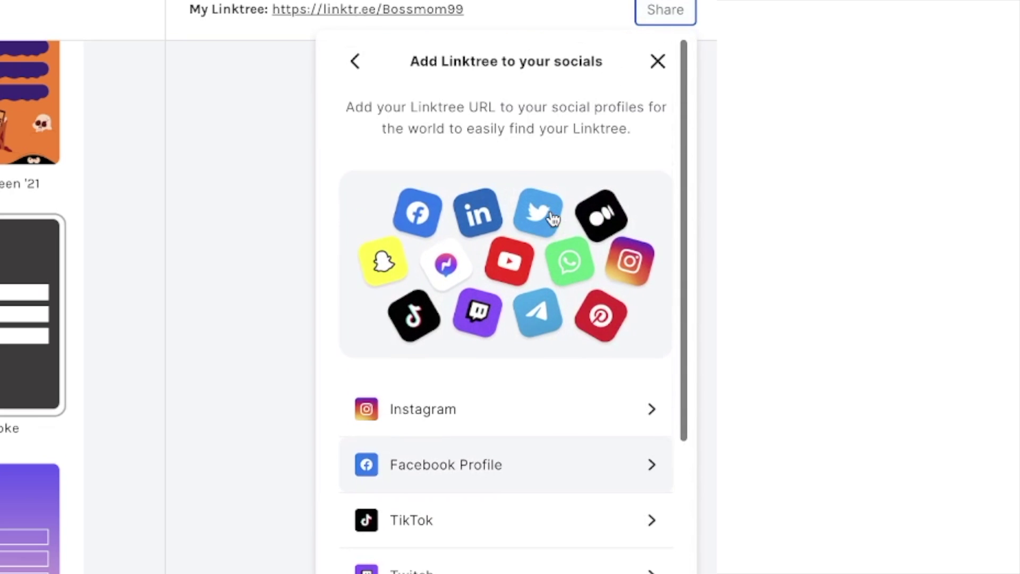
pyautogui.scroll(-5, 550, 210)
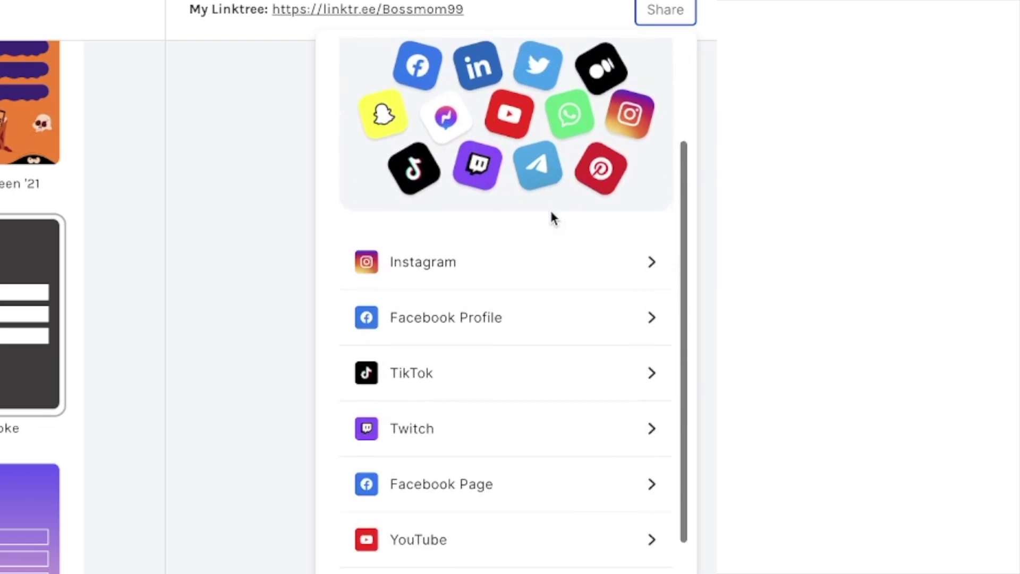
pyautogui.scroll(5, 553, 218)
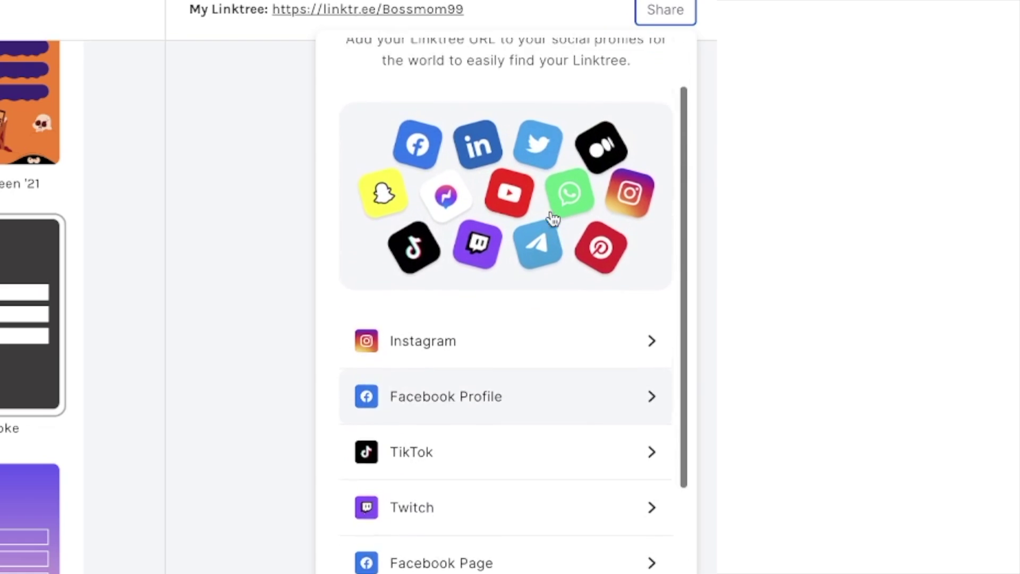
pyautogui.click(355, 69)
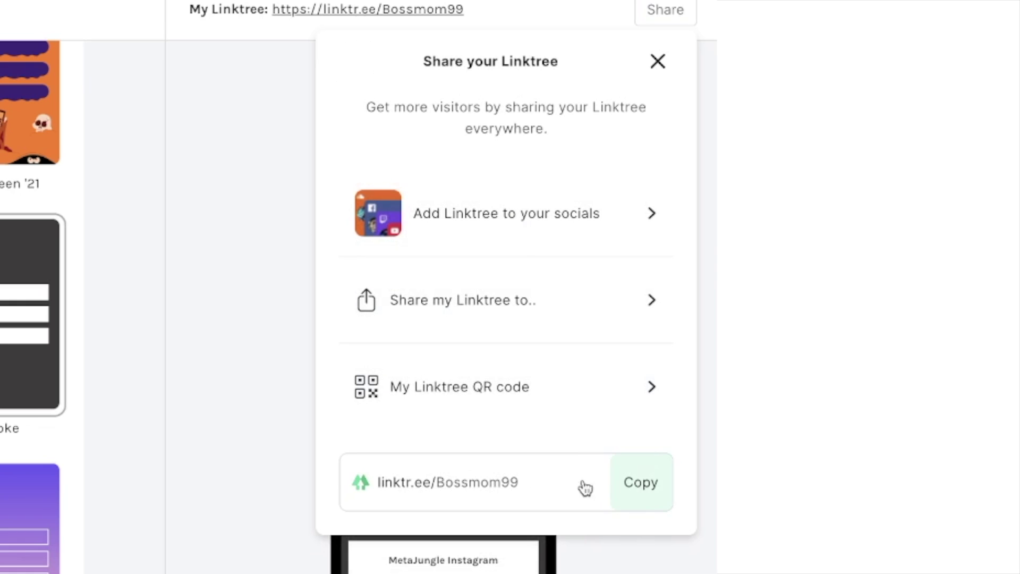
pyautogui.click(630, 493)
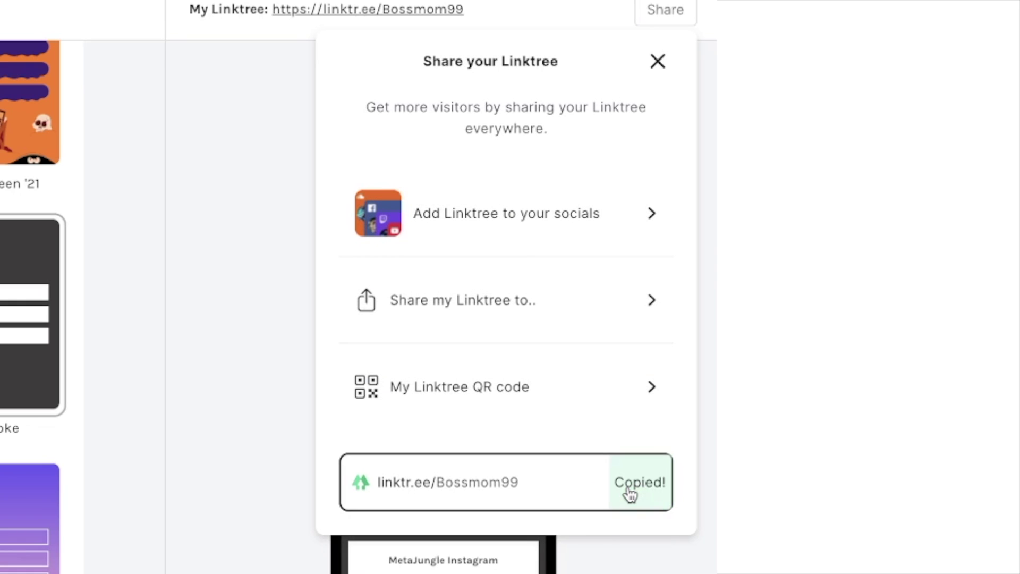